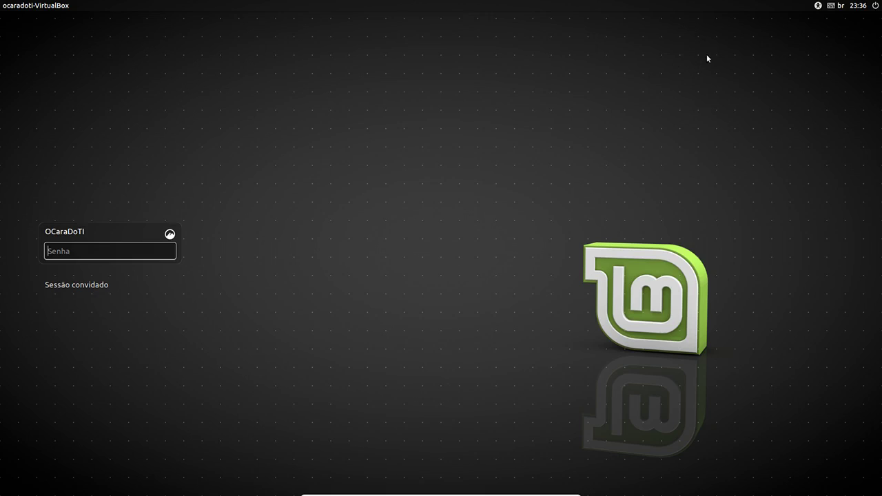
# - Check the accessibility and power options available on the login screen
pyautogui.click(817, 6)
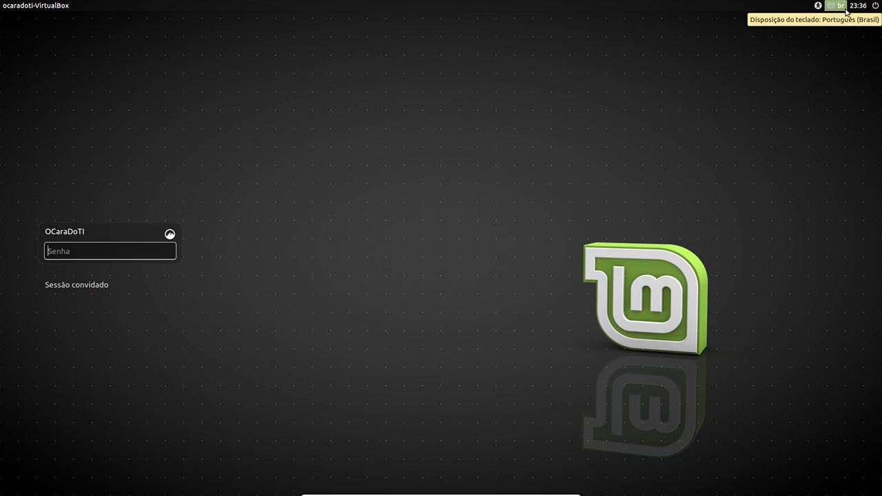
pyautogui.click(874, 6)
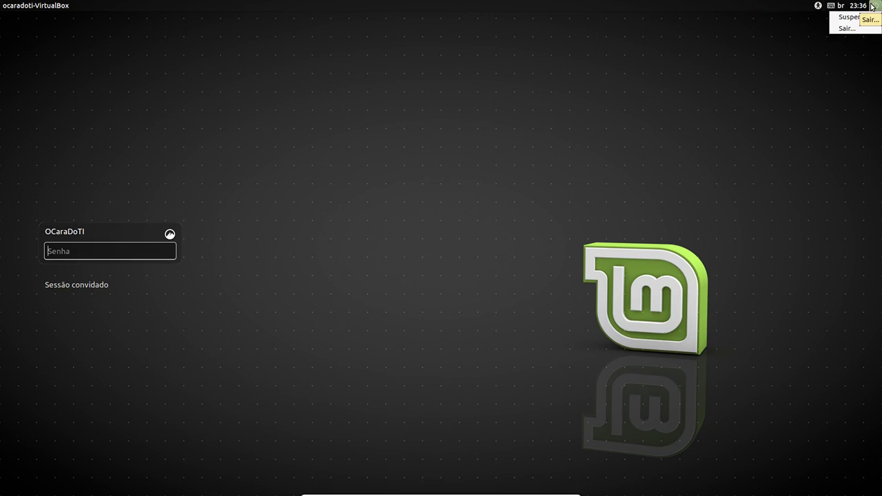
pyautogui.click(872, 6)
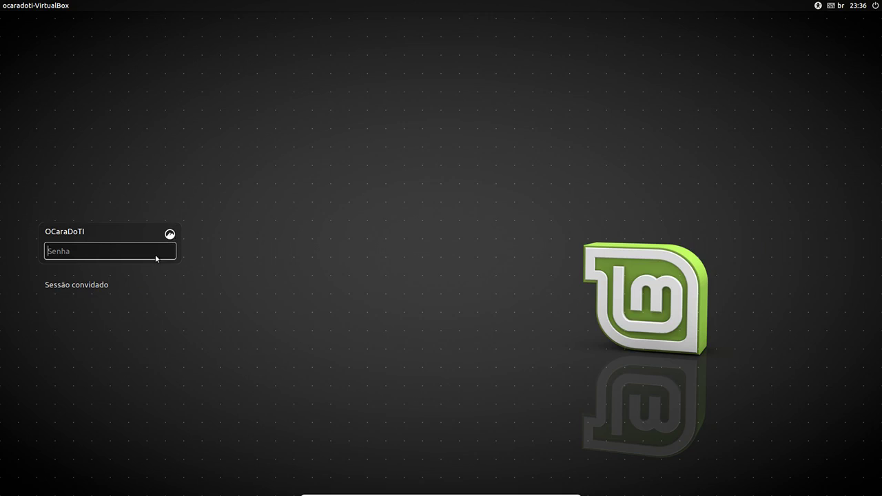
# - Choose the Cinnamon (Padrão) desktop session and log in with the account password
pyautogui.click(169, 235)
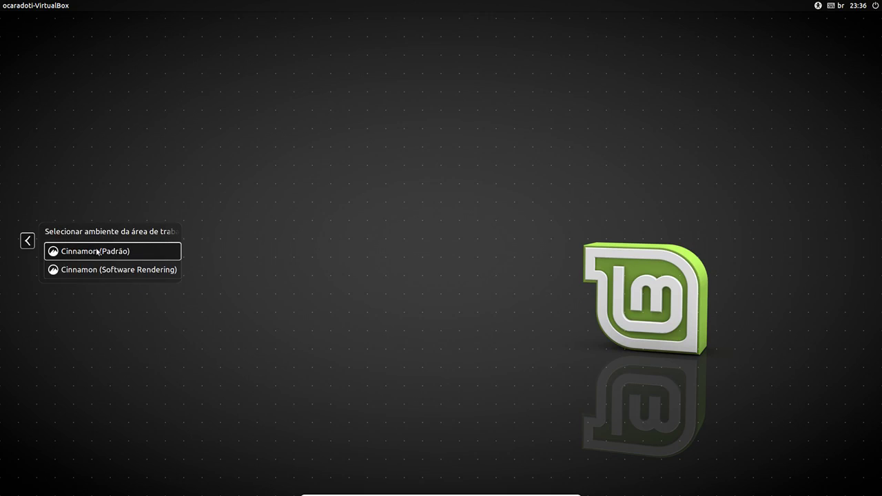
pyautogui.click(153, 253)
pyautogui.write('****')
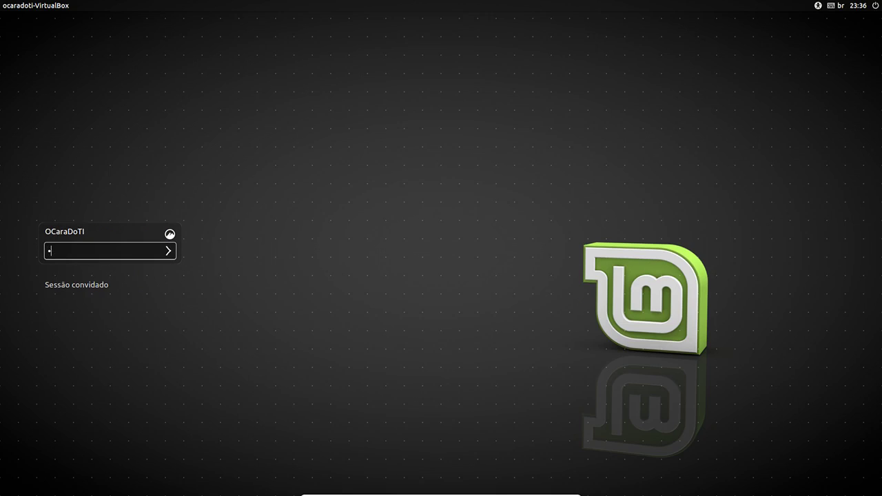
pyautogui.press('Return')
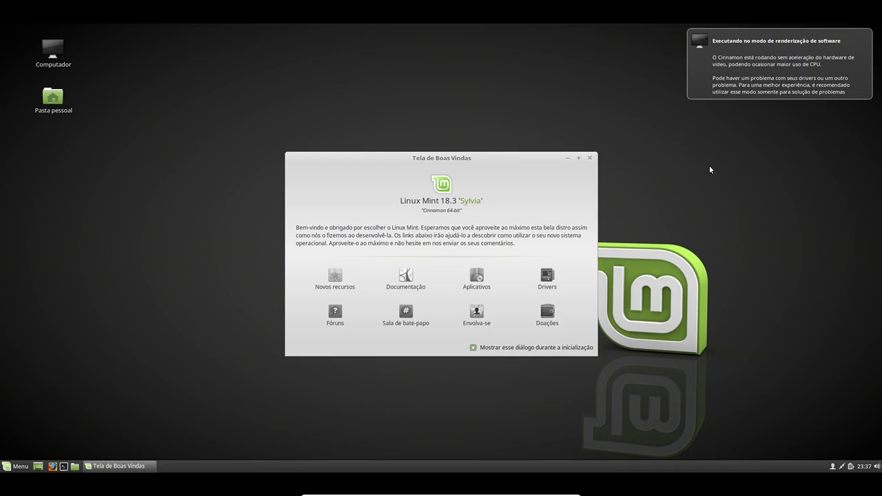
# - Dismiss the software rendering notification and close the welcome window after disabling its display at startup
pyautogui.click(758, 66)
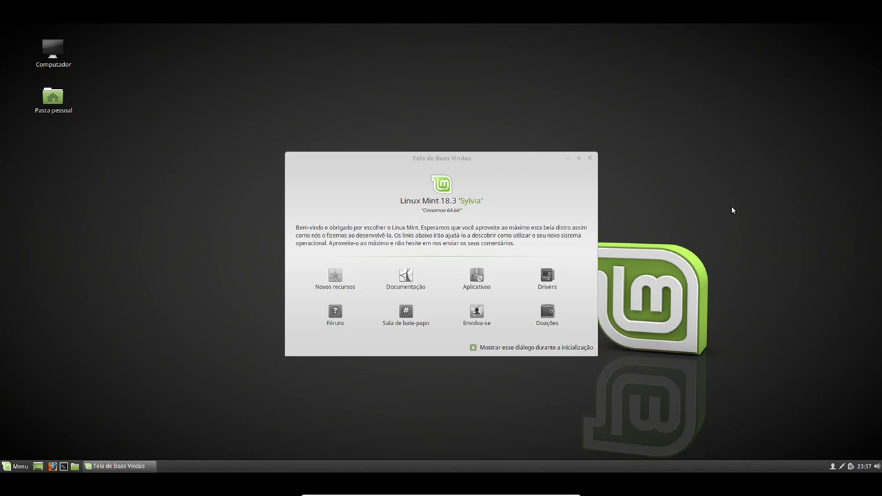
pyautogui.click(454, 160)
pyautogui.moveTo(491, 145); pyautogui.dragTo(447, 121)
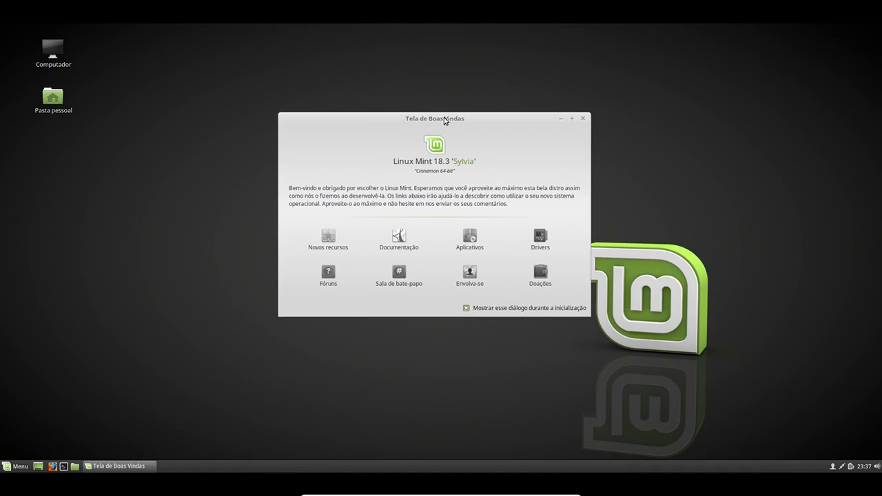
pyautogui.click(331, 275)
pyautogui.click(466, 308)
pyautogui.click(582, 118)
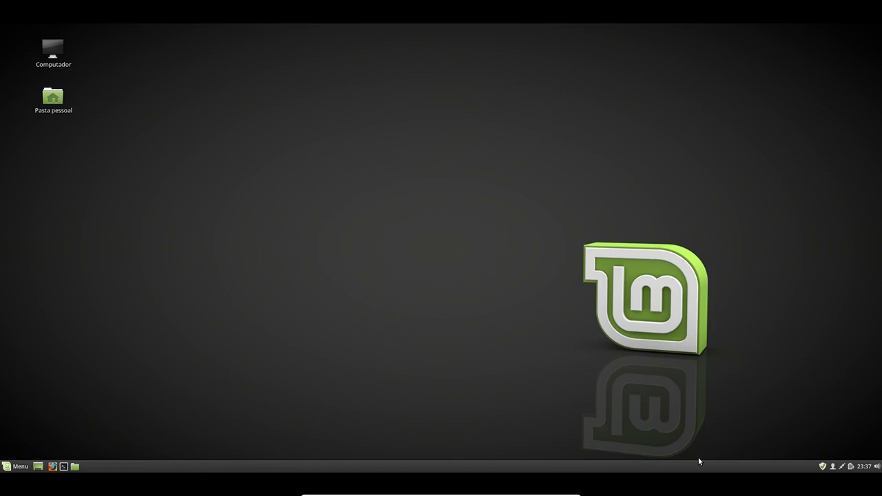
# - Review the sound settings for output, output profile, input, sound effects and applications, and close them
pyautogui.click(877, 467)
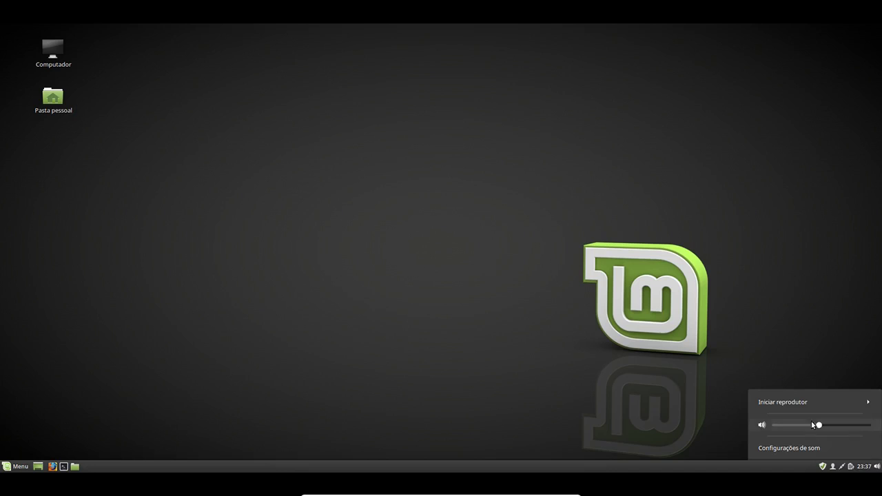
pyautogui.moveTo(831, 427)
pyautogui.click(804, 448)
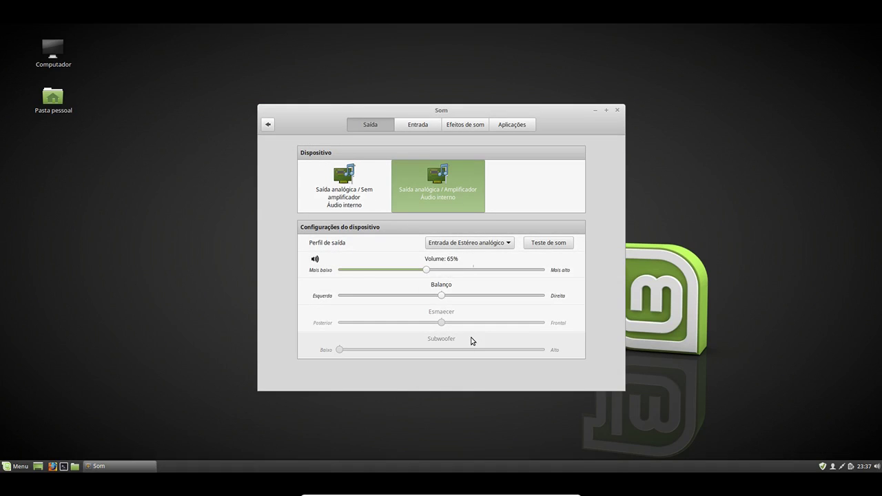
pyautogui.click(495, 243)
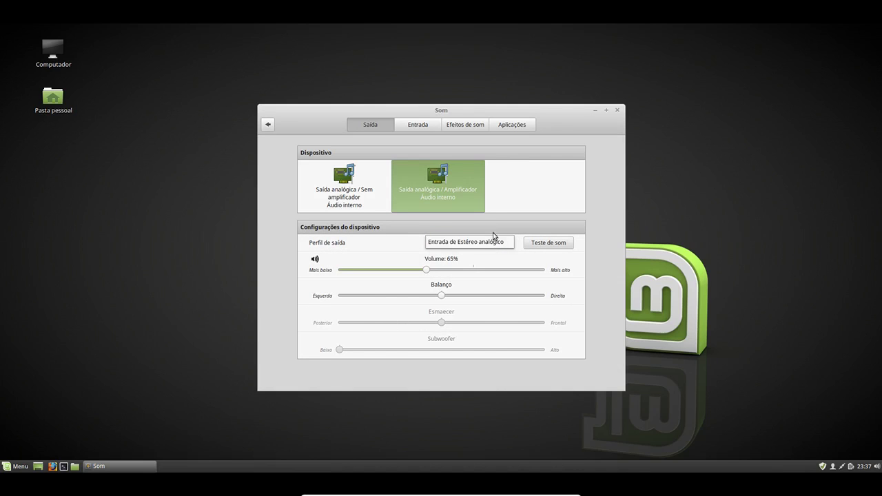
pyautogui.click(494, 237)
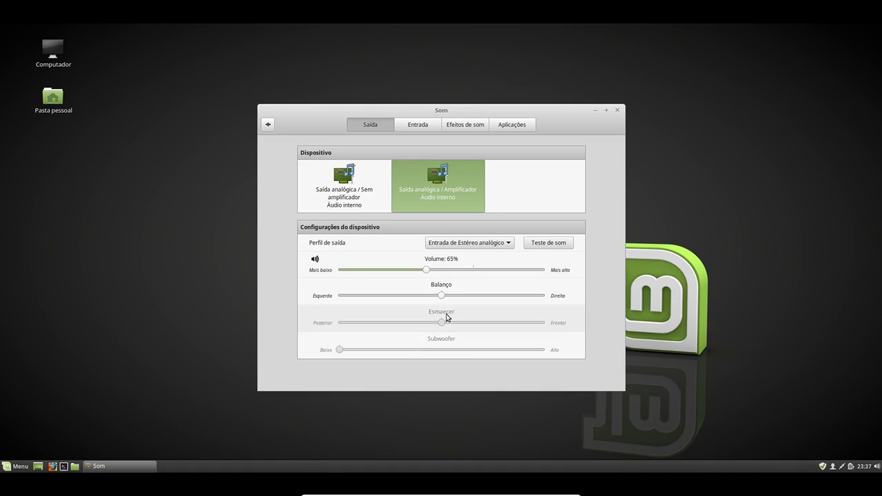
pyautogui.click(415, 130)
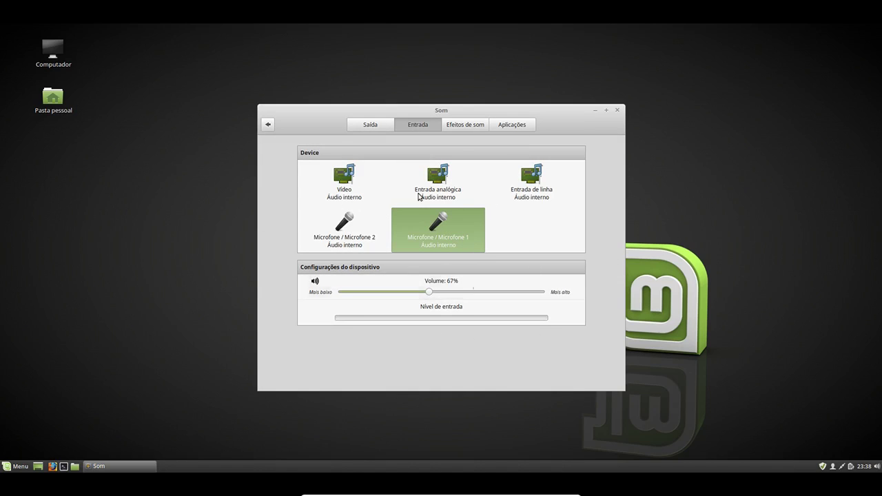
pyautogui.click(468, 126)
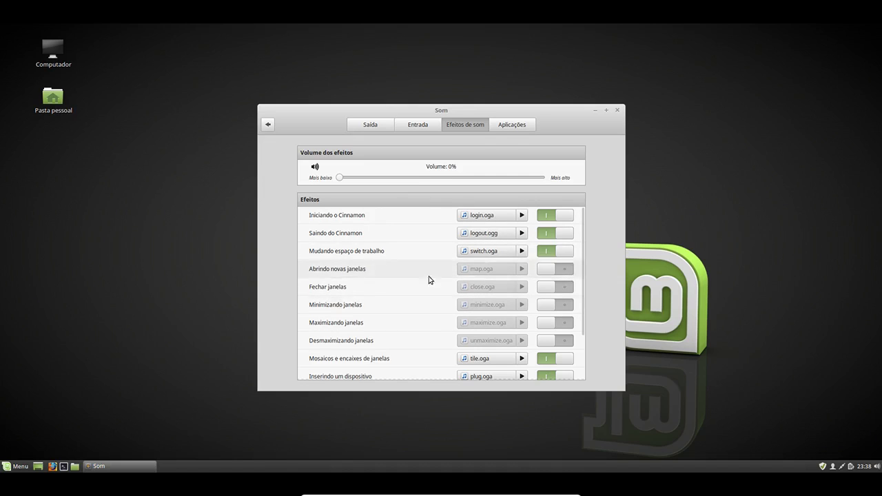
pyautogui.click(509, 126)
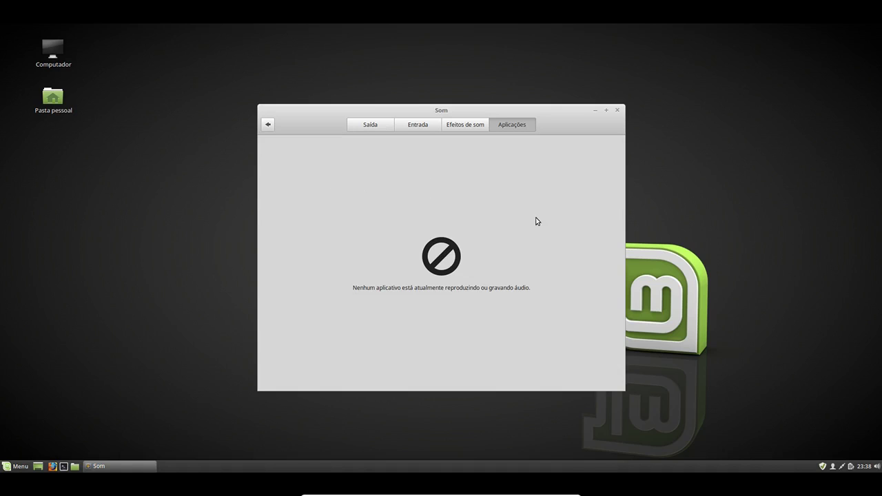
pyautogui.click(617, 110)
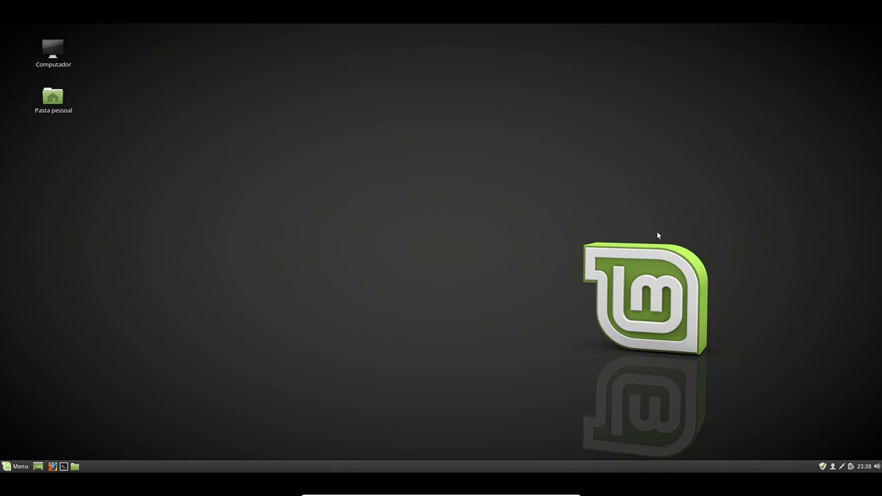
# - View the calendar and the date and time settings, and close them
pyautogui.click(864, 467)
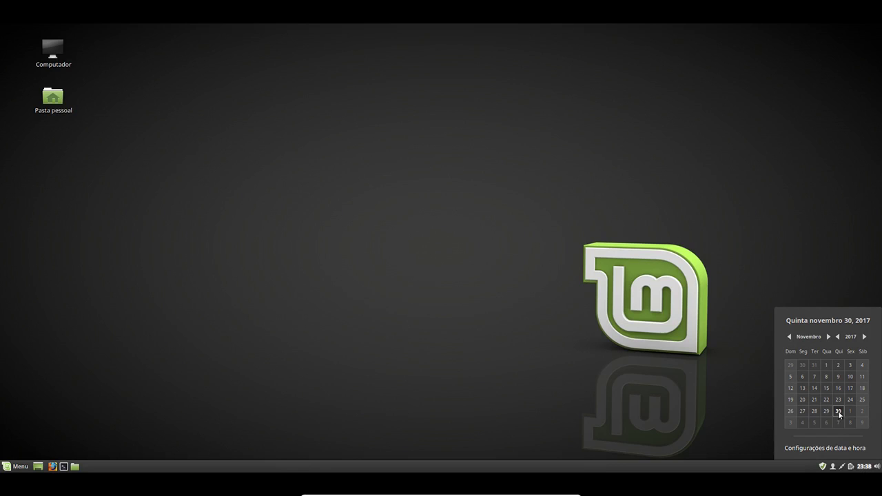
pyautogui.click(846, 448)
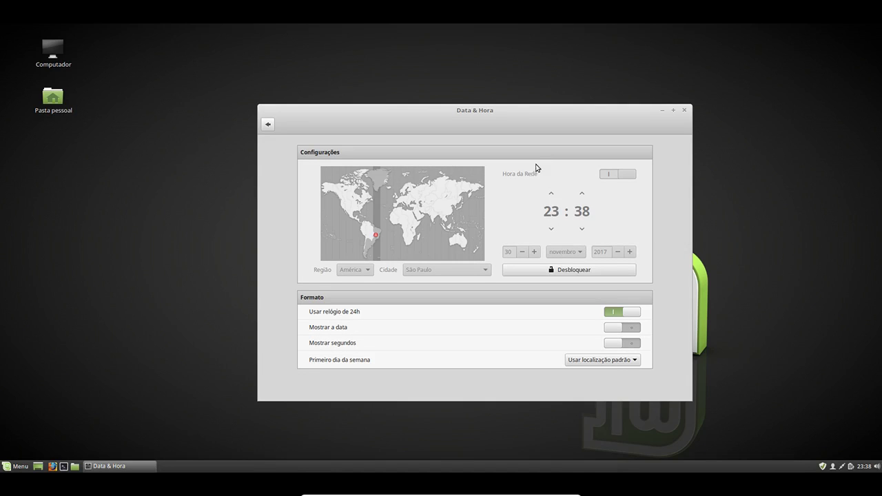
pyautogui.click(685, 111)
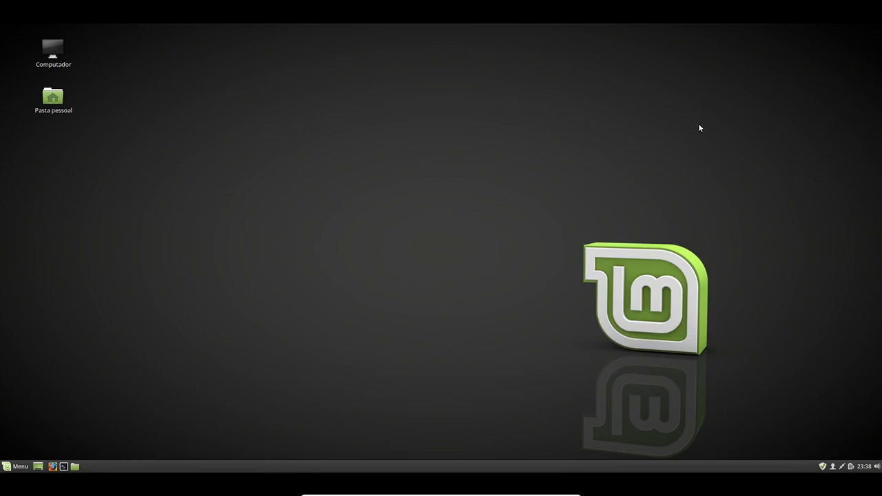
# - Examine the network settings and the connection details of the wired network, and close them
pyautogui.click(841, 466)
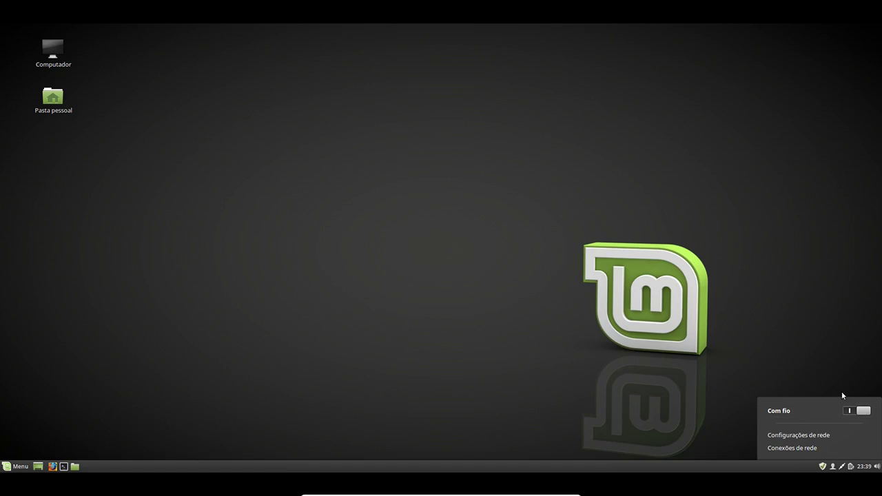
pyautogui.click(825, 434)
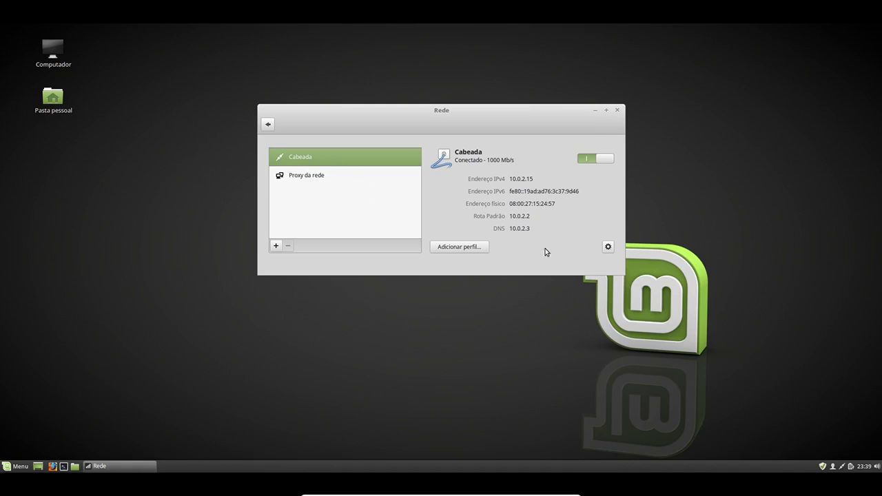
pyautogui.click(608, 247)
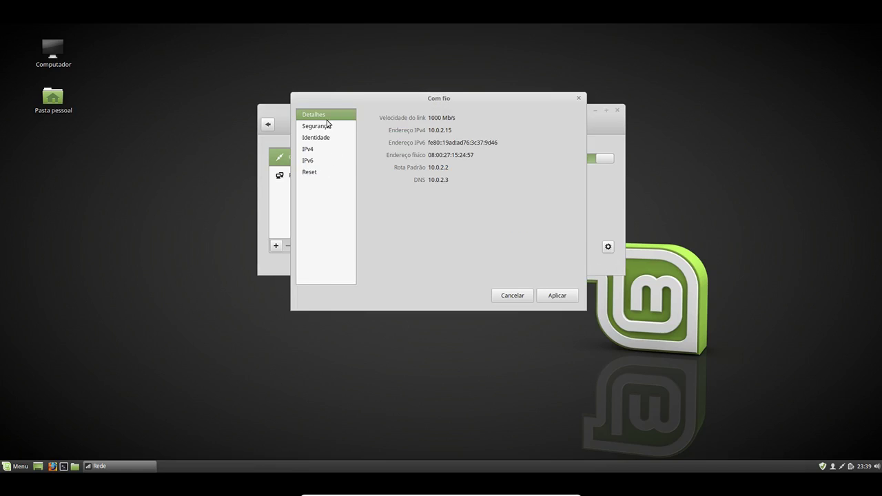
pyautogui.click(579, 98)
# - View the user session options and the system settings overview, and close it
pyautogui.click(833, 467)
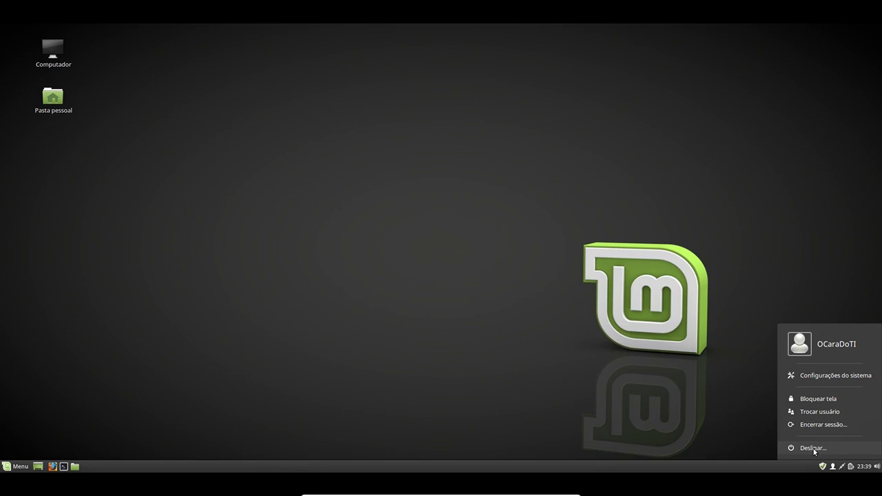
pyautogui.click(832, 377)
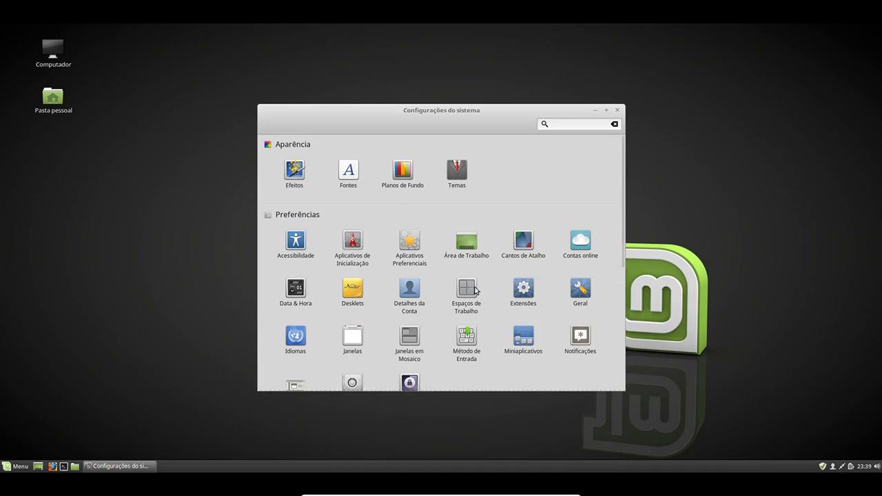
pyautogui.click(618, 112)
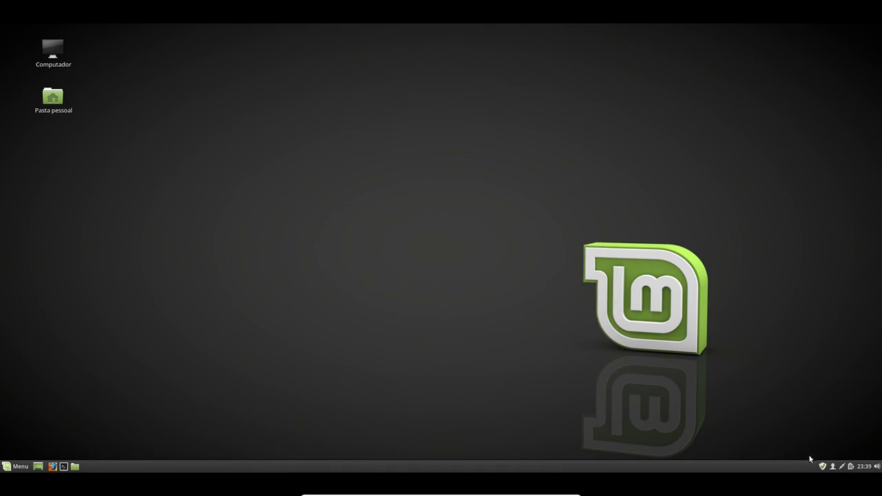
# - Open the software sources (Fontes de programas) from the Update Manager, authenticating with the account password
pyautogui.click(822, 466)
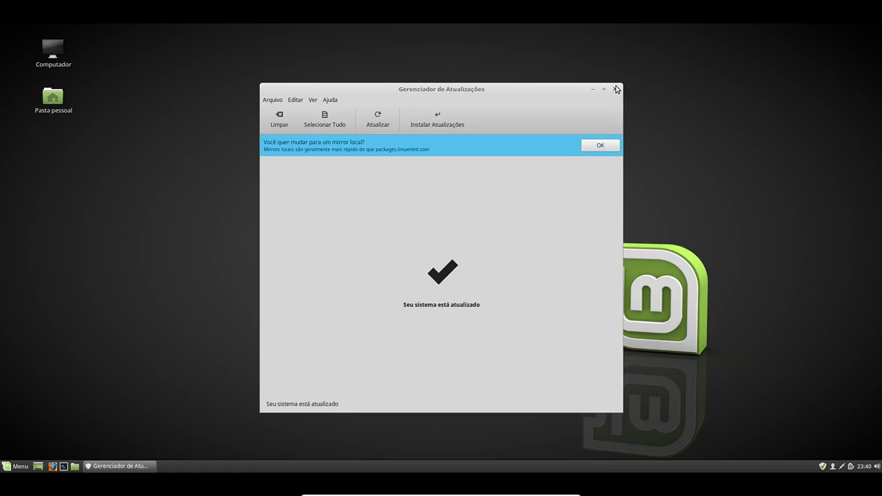
pyautogui.click(301, 100)
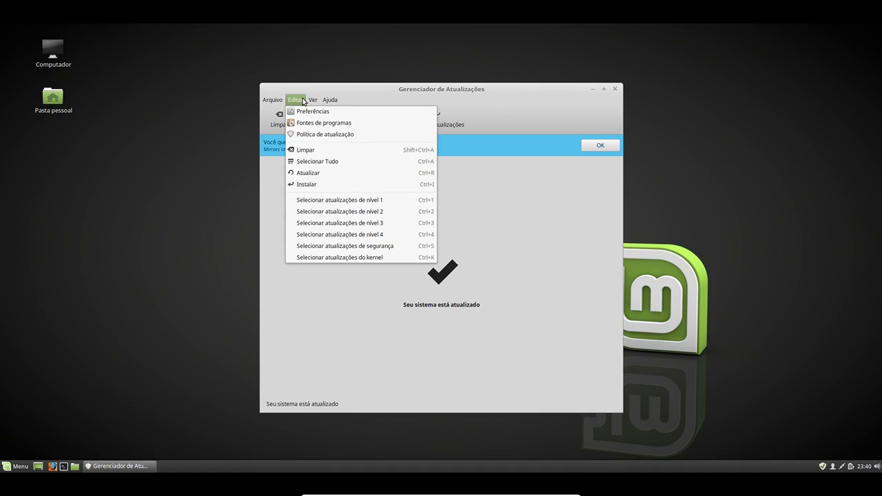
pyautogui.click(328, 124)
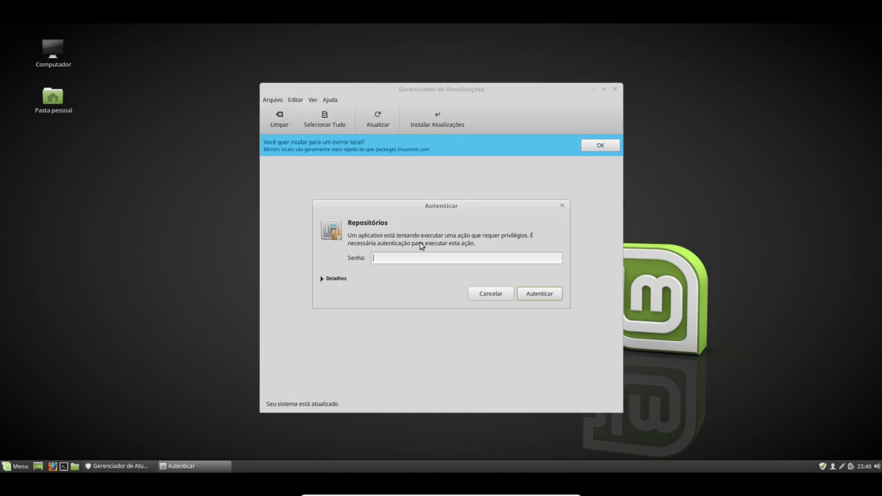
pyautogui.write('****')
pyautogui.press('Return')
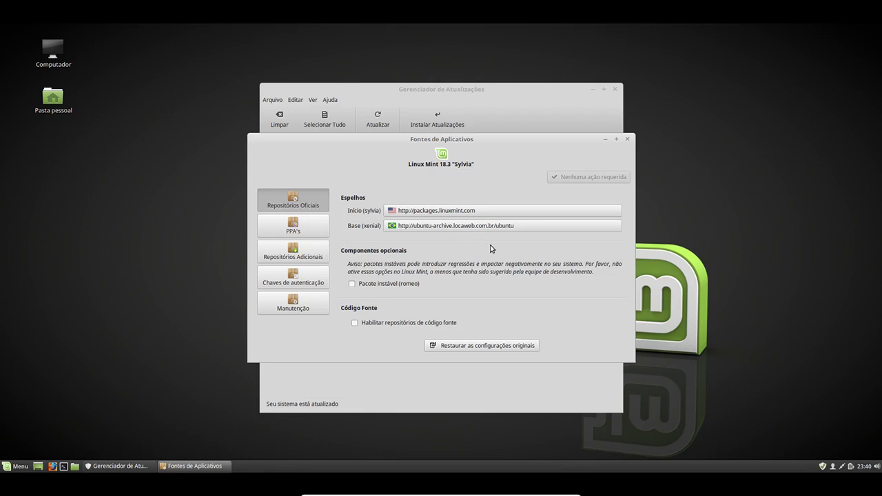
# - View the PPAs in the software sources and the prompt for adding a PPA, and cancel it
pyautogui.click(279, 228)
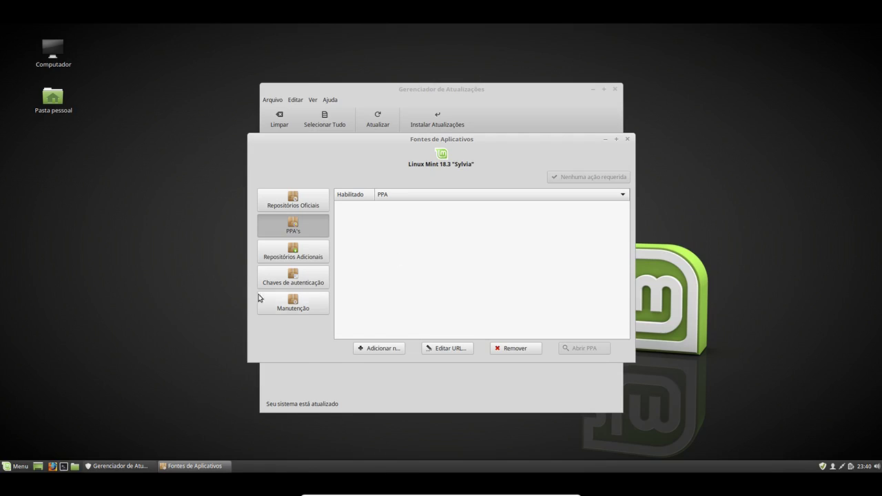
pyautogui.click(371, 351)
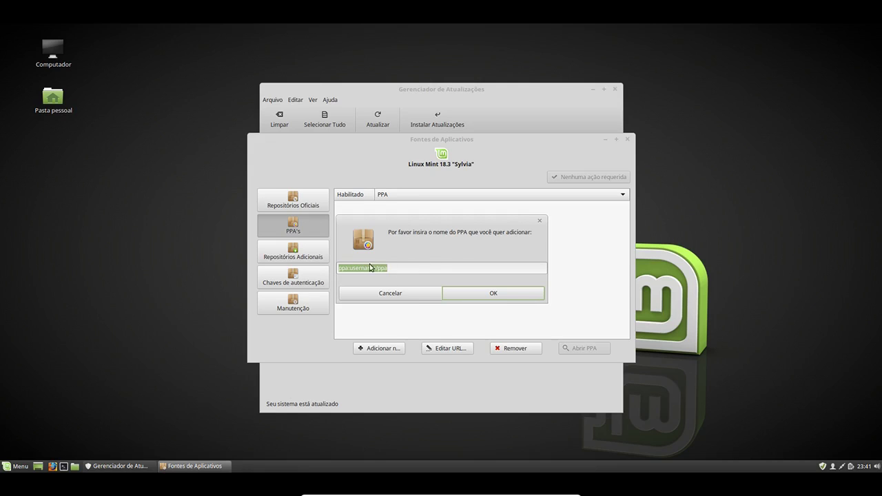
pyautogui.click(539, 222)
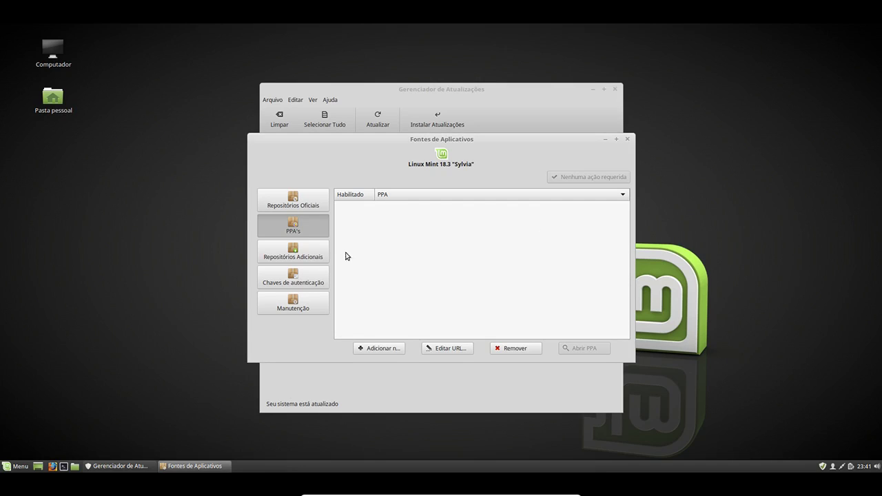
# - View the additional repositories, authentication keys and maintenance options, and close the software sources and the Update Manager
pyautogui.click(319, 255)
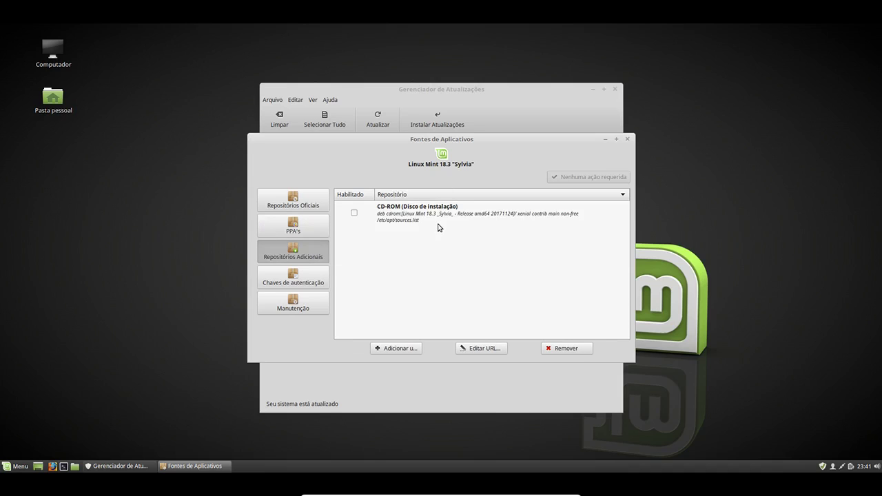
pyautogui.click(295, 284)
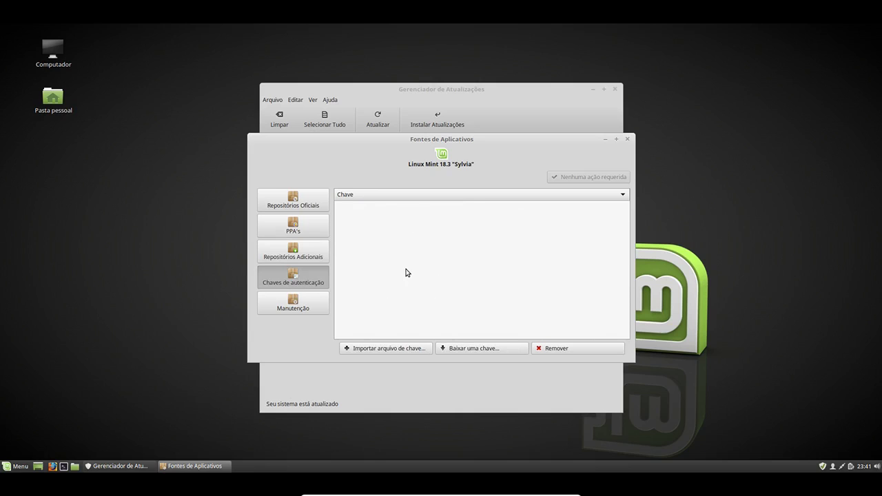
pyautogui.click(320, 305)
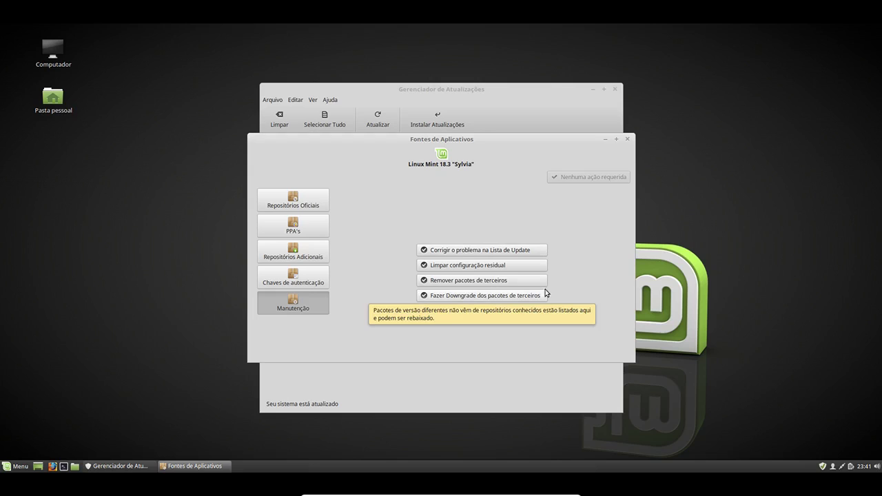
pyautogui.click(627, 138)
pyautogui.click(614, 90)
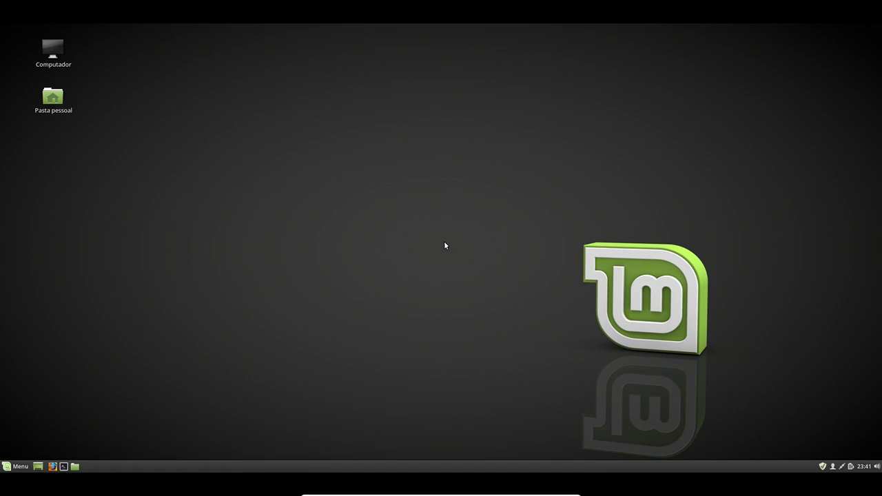
# - Open the home folder in the file manager and view the information about Nemo, and close the information dialog
pyautogui.click(75, 466)
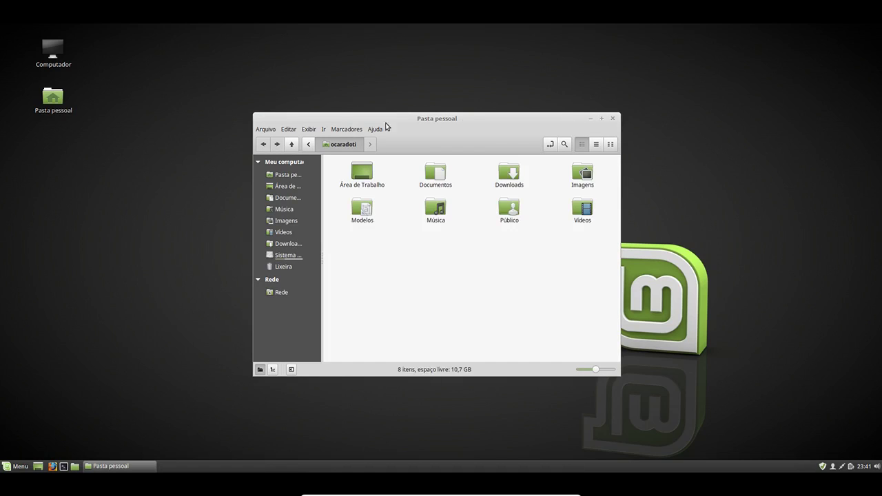
pyautogui.click(378, 130)
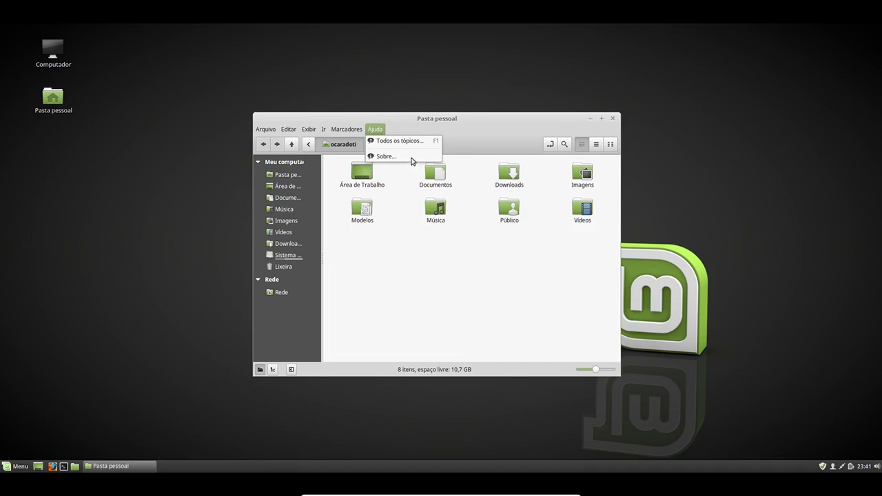
pyautogui.click(412, 157)
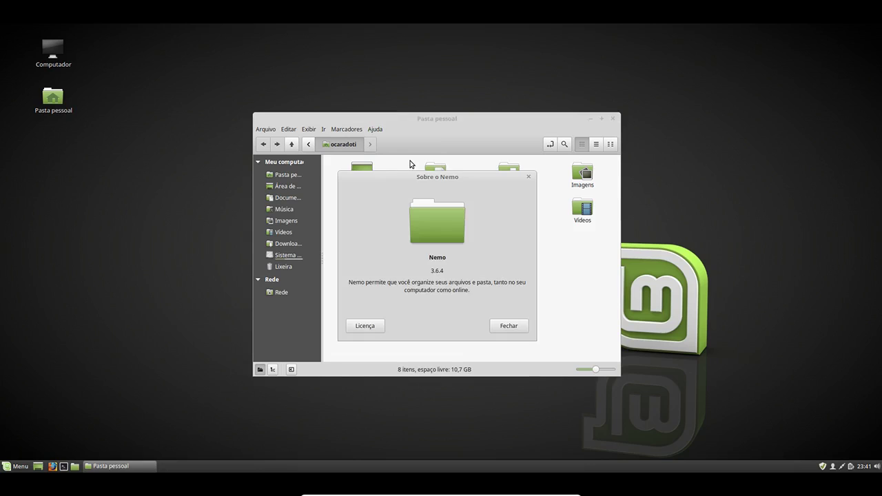
pyautogui.click(507, 326)
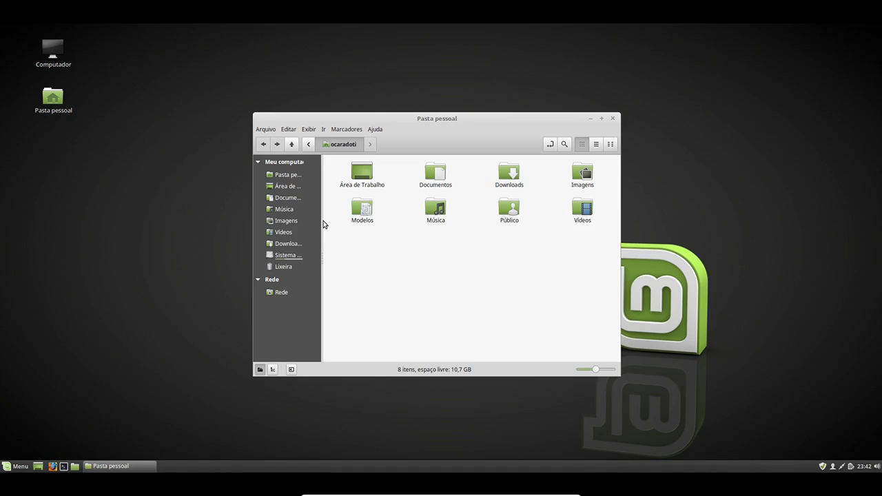
# - Widen the file manager's sidebar to fit the folder names, look through the available commands, and close the window
pyautogui.moveTo(322, 222); pyautogui.dragTo(342, 222)
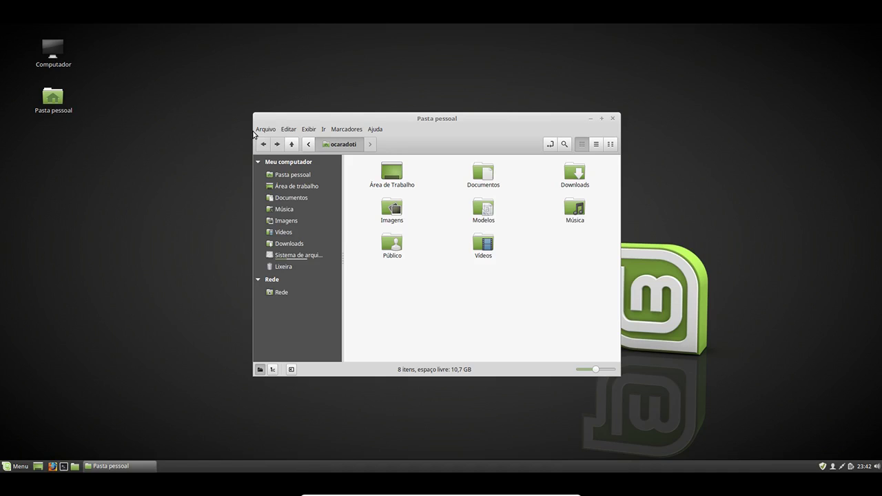
pyautogui.click(264, 129)
pyautogui.moveTo(289, 131)
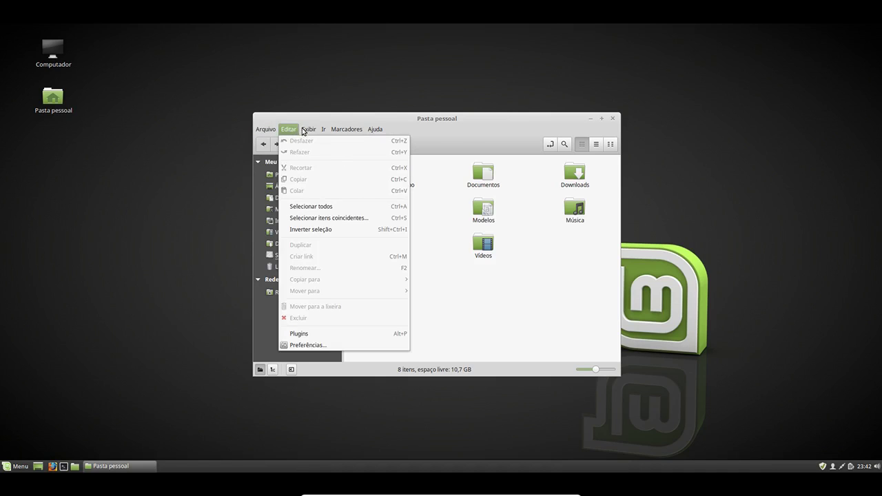
pyautogui.moveTo(343, 130)
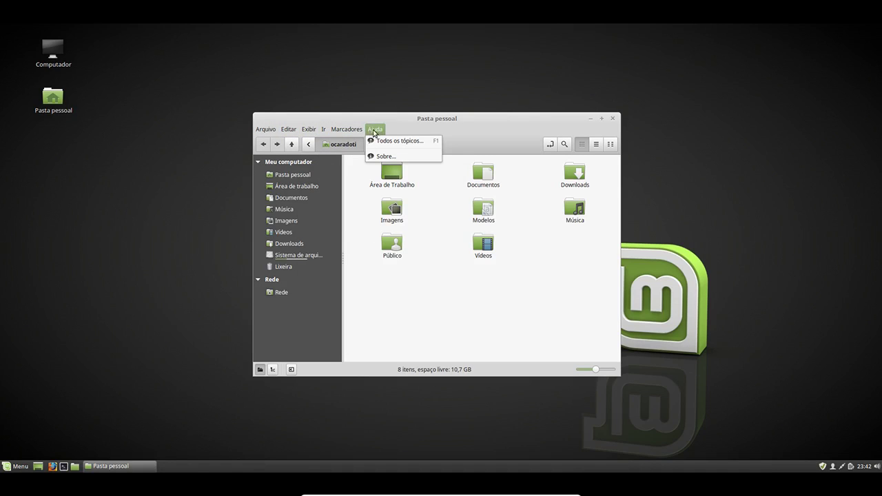
pyautogui.click(524, 319)
pyautogui.click(612, 118)
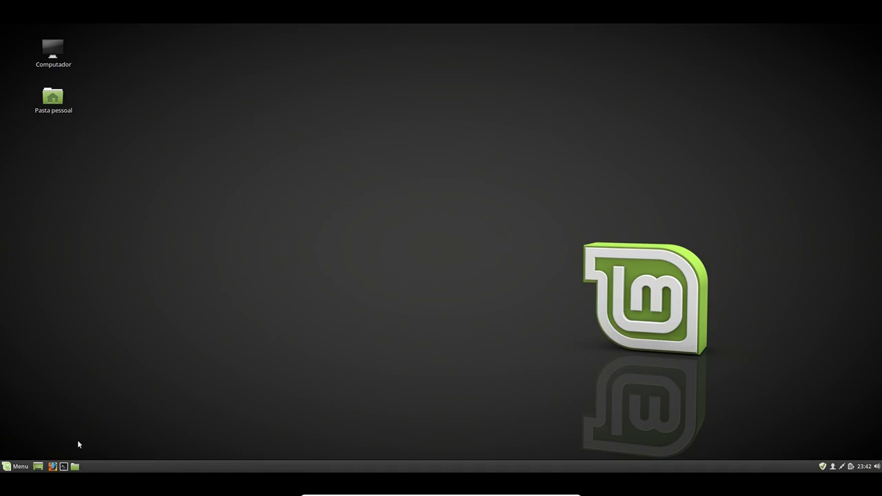
# - Open a terminal window and close it without running a command
pyautogui.click(63, 467)
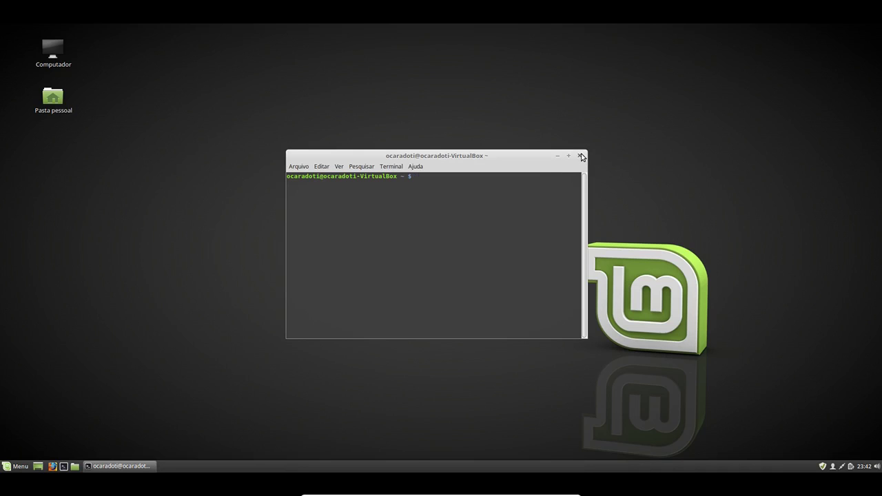
pyautogui.click(582, 156)
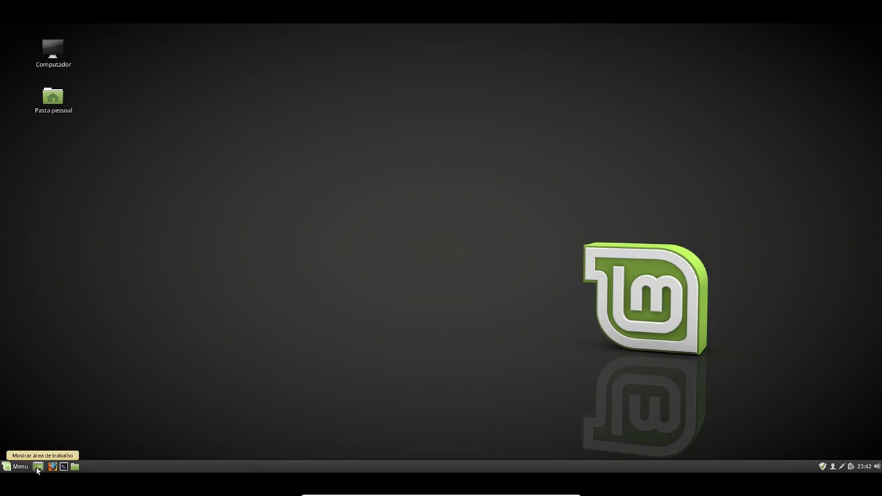
# - Open the home folder and a terminal, and minimize both windows by showing the desktop
pyautogui.click(74, 468)
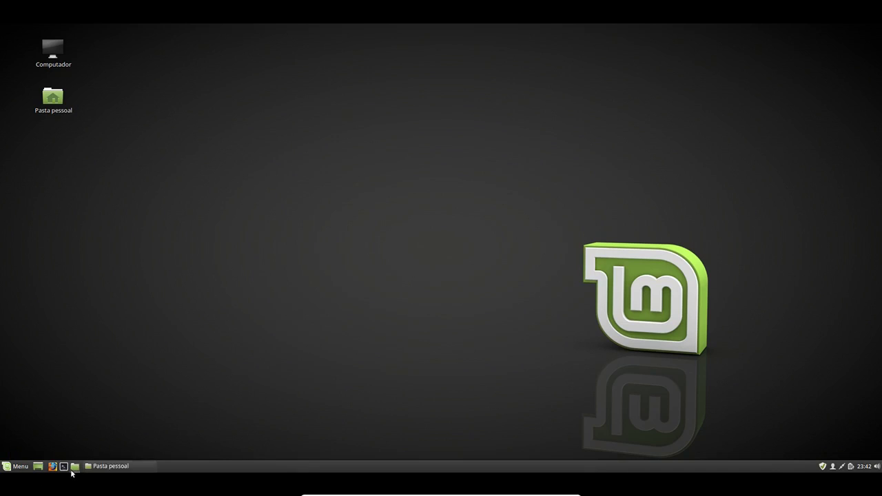
pyautogui.click(64, 466)
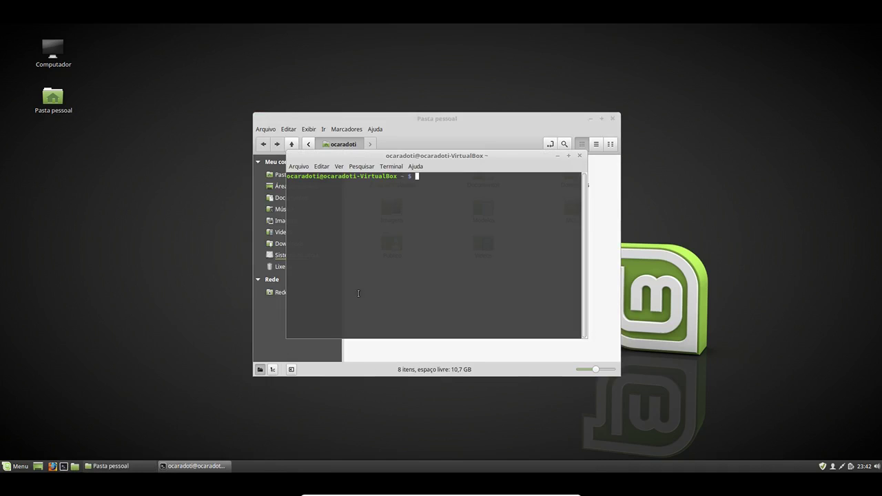
pyautogui.click(37, 467)
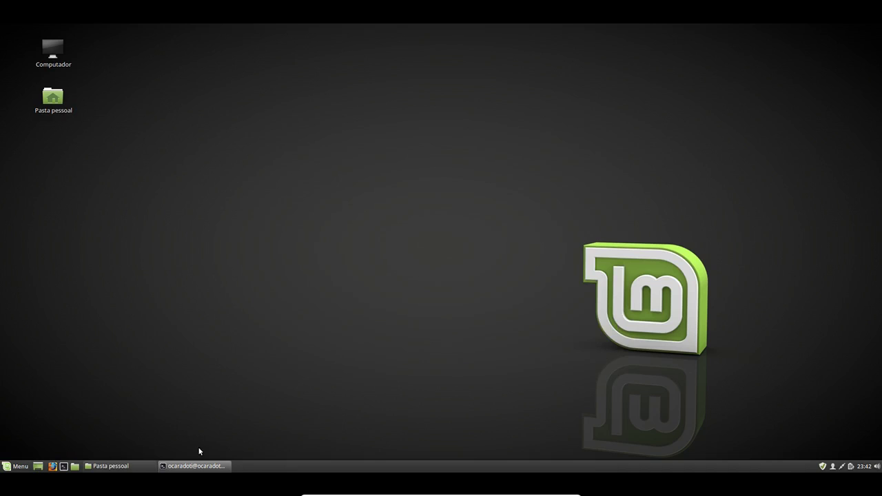
# - Restore the minimized terminal and home folder windows one after the other, and close both
pyautogui.click(182, 467)
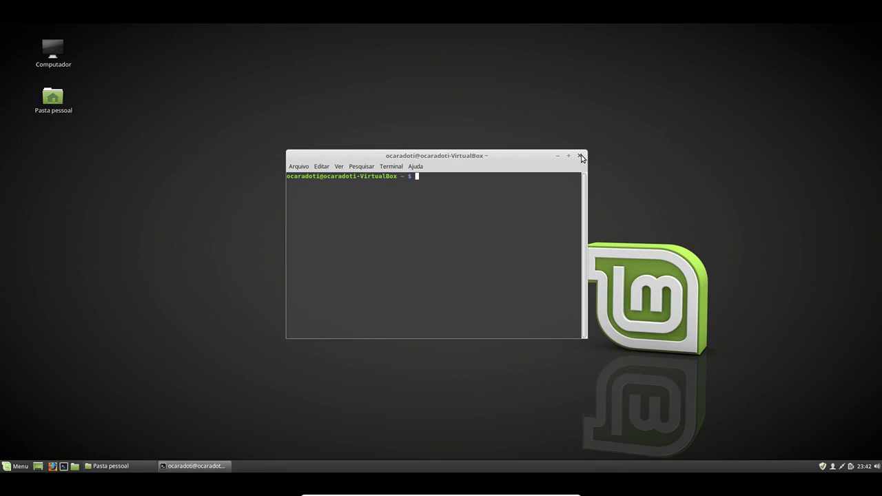
pyautogui.click(581, 157)
pyautogui.click(133, 468)
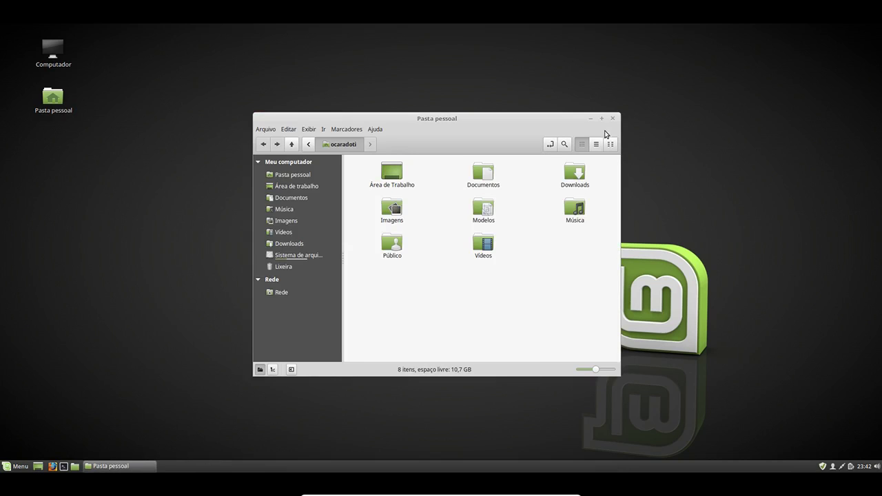
pyautogui.click(613, 118)
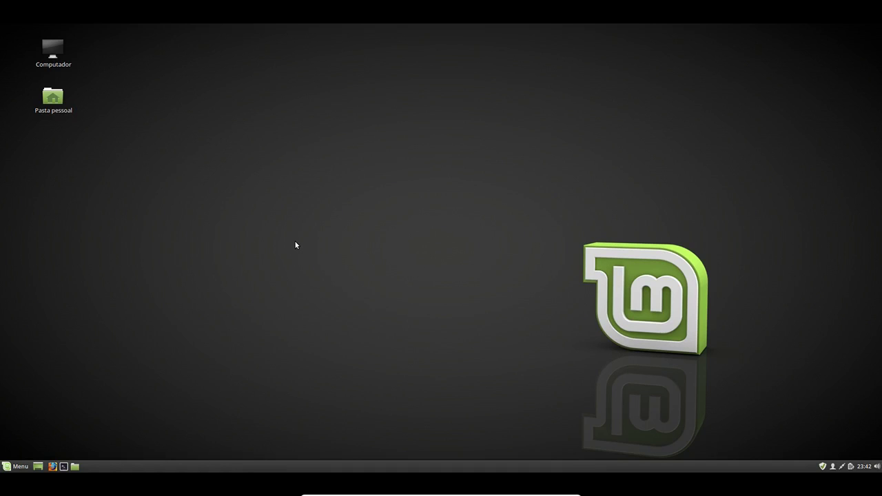
# - Set the desktop icon size to Maior
pyautogui.rightClick(304, 134)
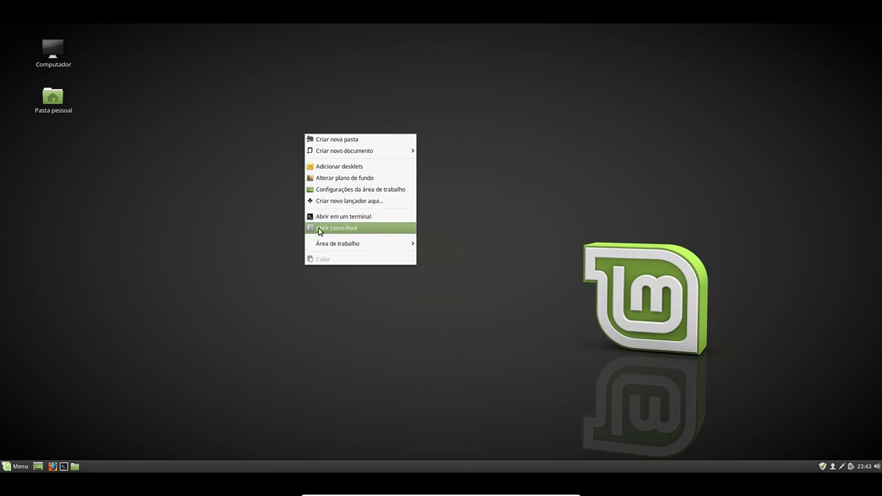
pyautogui.moveTo(369, 247)
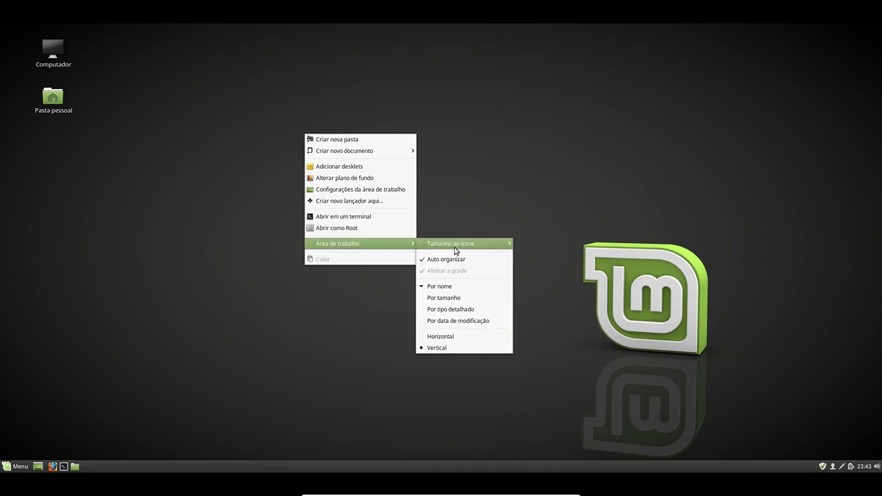
pyautogui.moveTo(448, 249)
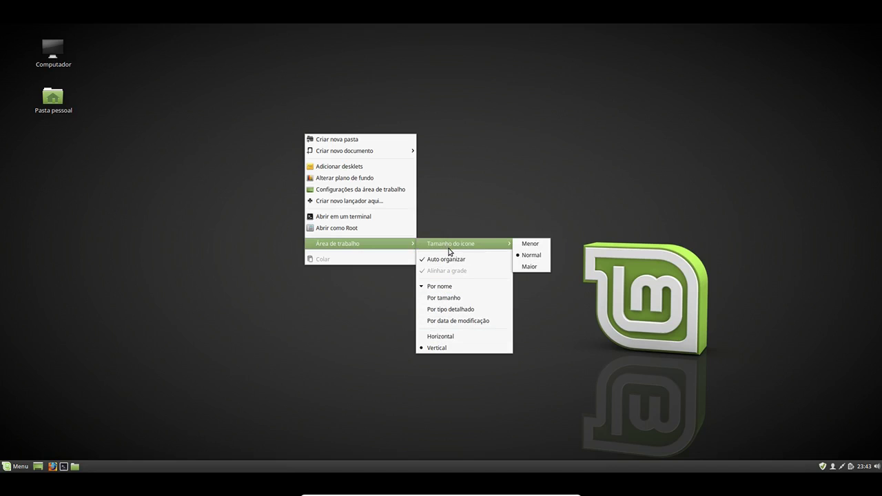
pyautogui.click(531, 266)
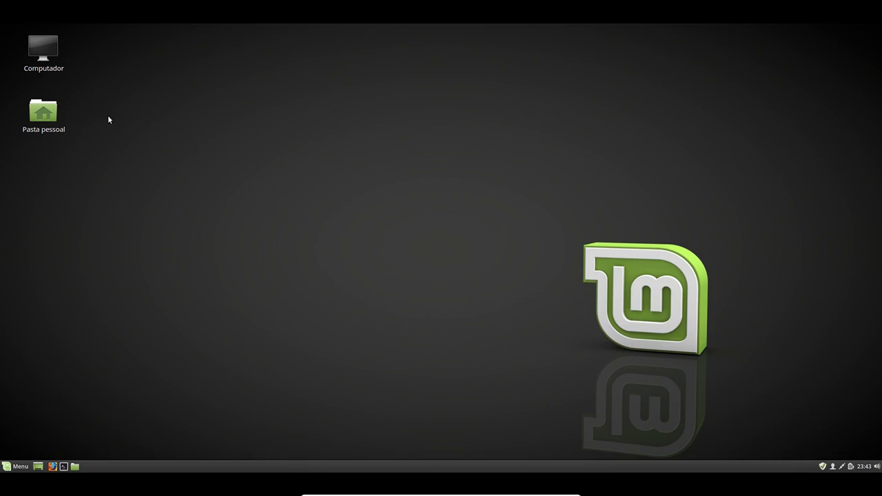
# - View the contents of Computador and of Pasta pessoal from their desktop icons, and close both windows
pyautogui.rightClick(49, 51)
pyautogui.click(298, 170)
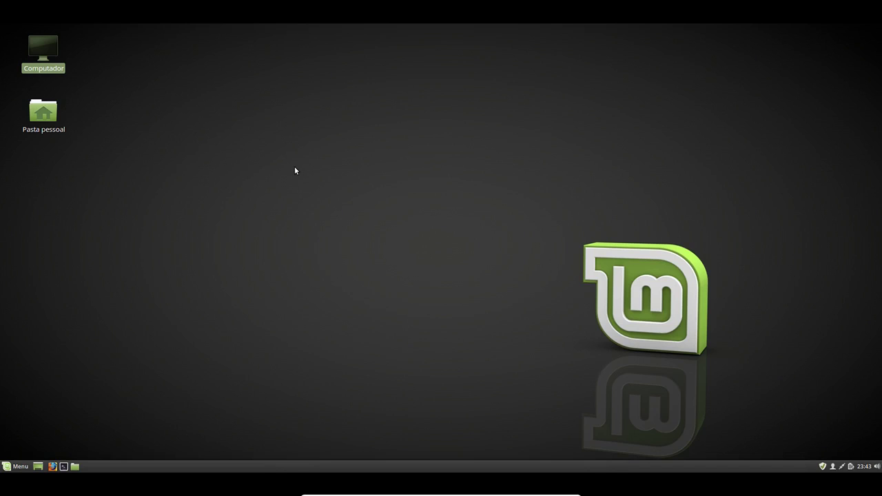
pyautogui.doubleClick(43, 47)
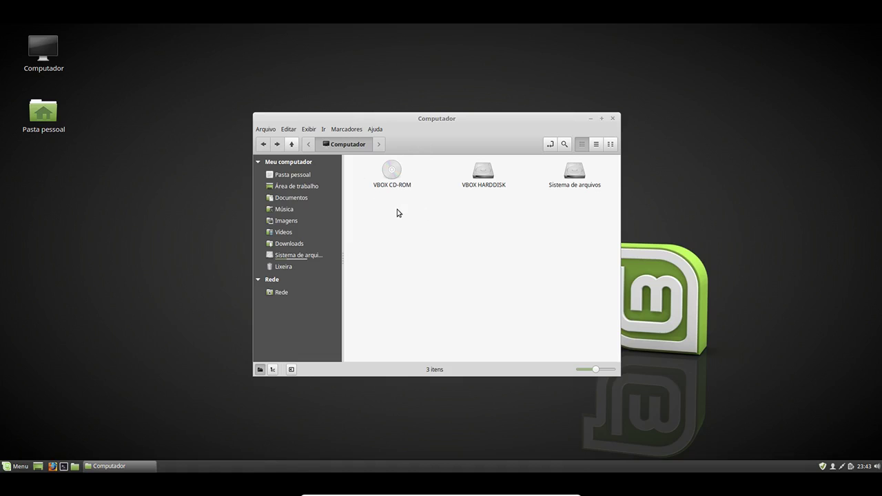
pyautogui.click(613, 119)
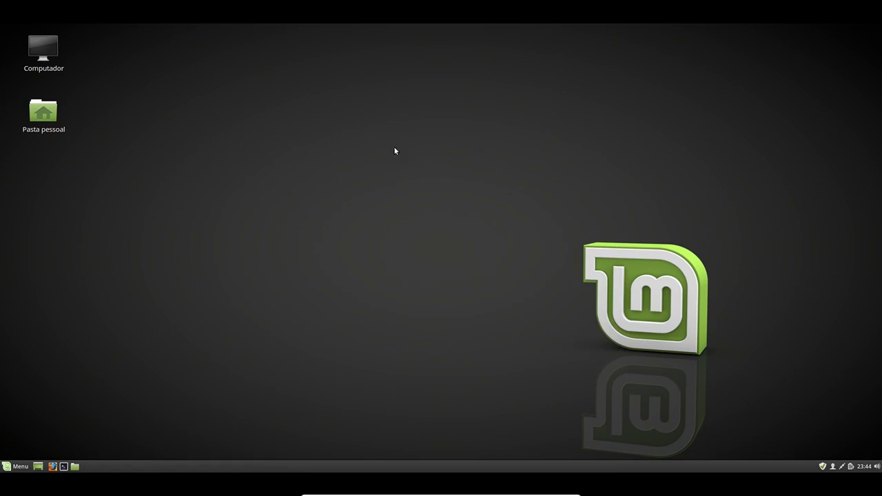
pyautogui.doubleClick(50, 114)
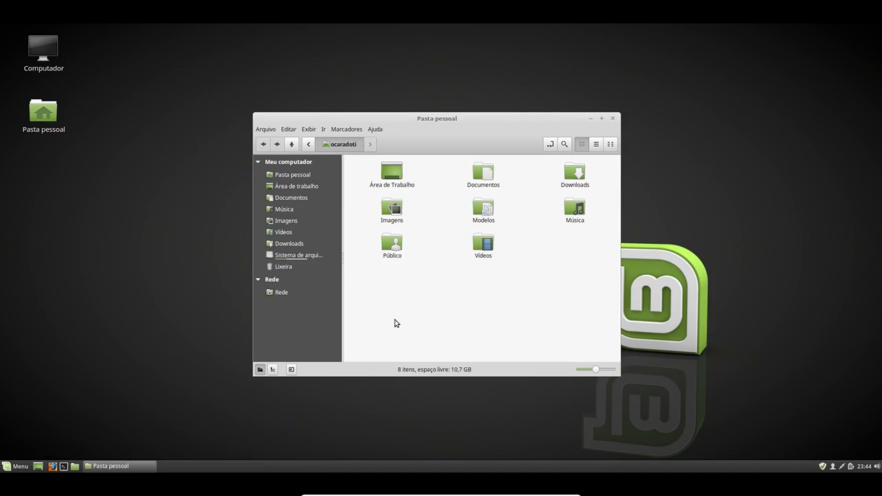
pyautogui.click(612, 118)
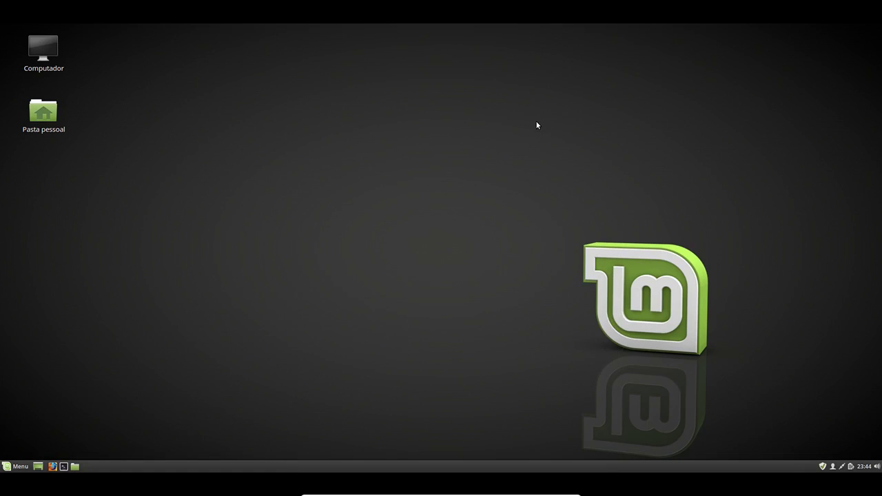
# - Browse the application categories and open Formatador de Pen Drive from Acessórios
pyautogui.click(16, 466)
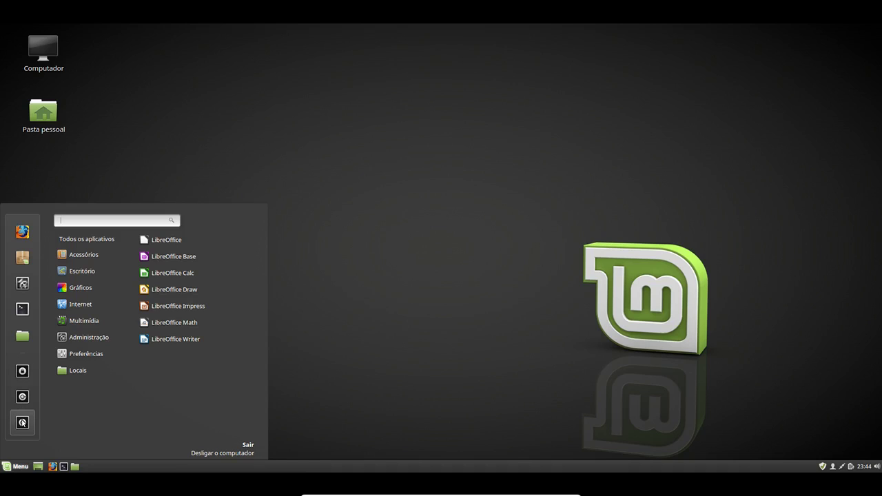
pyautogui.moveTo(81, 260)
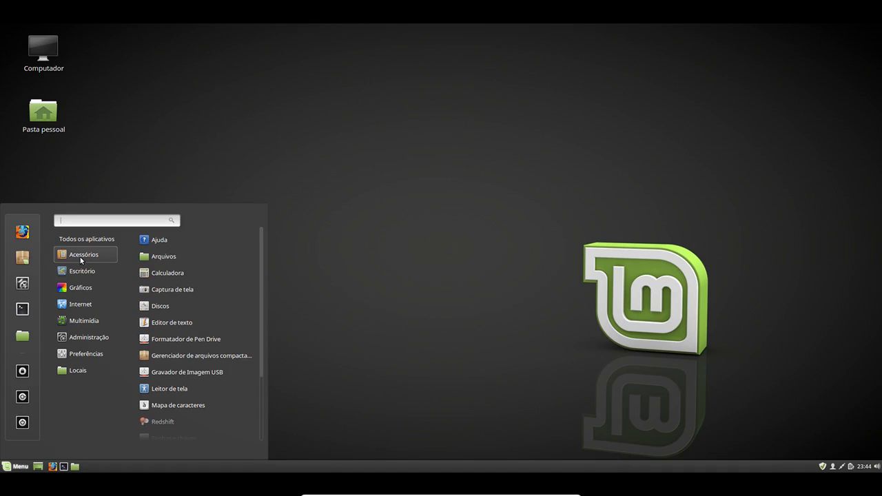
pyautogui.click(213, 340)
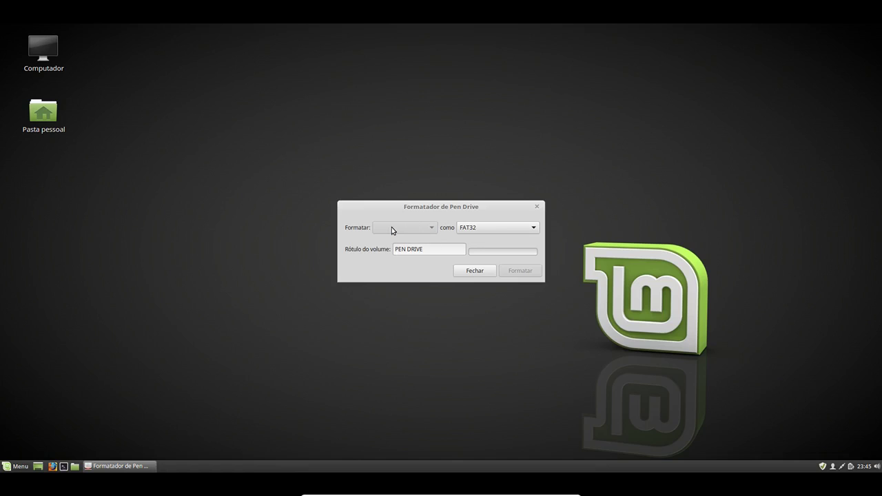
# - View the file system formats offered by the pen drive formatter, and close it without formatting
pyautogui.click(503, 231)
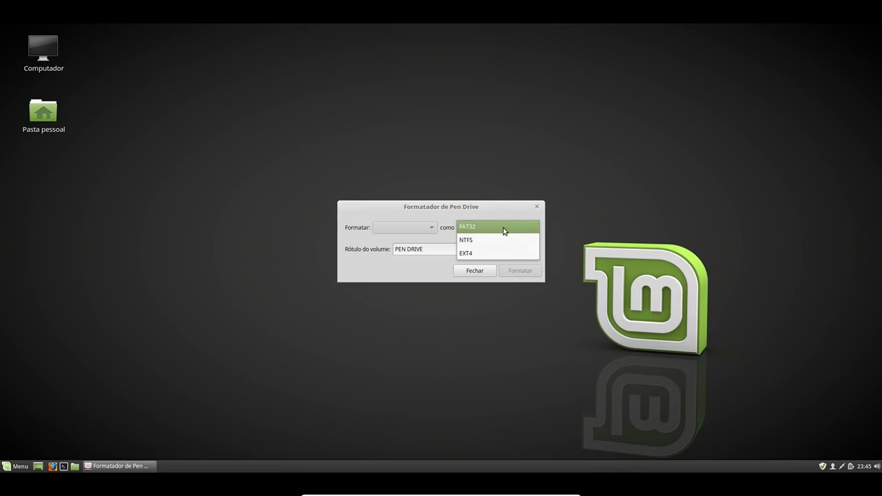
pyautogui.click(589, 232)
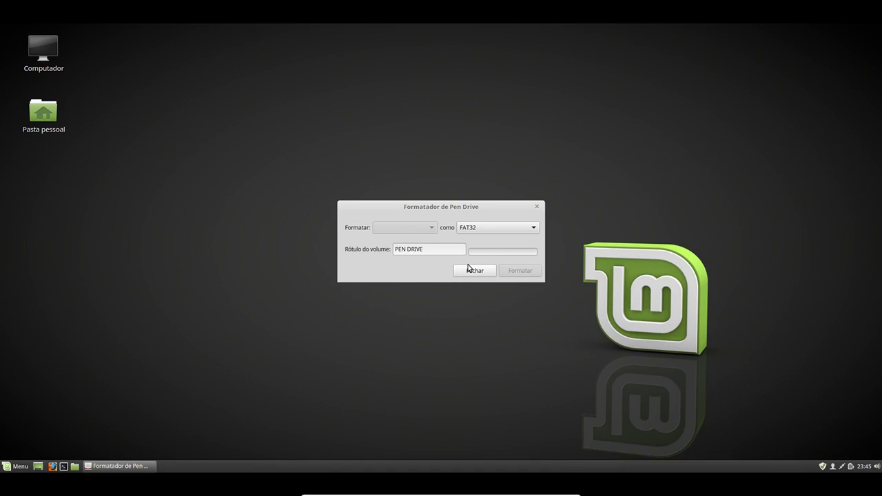
pyautogui.click(485, 271)
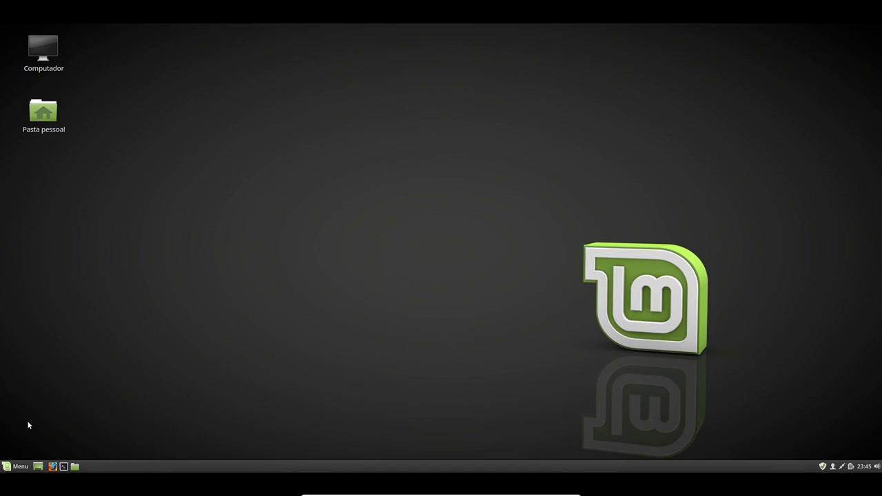
# - Open Gravador de Imagem USB from Acessórios, look in Downloads for an image to write, and close the tool
pyautogui.click(6, 467)
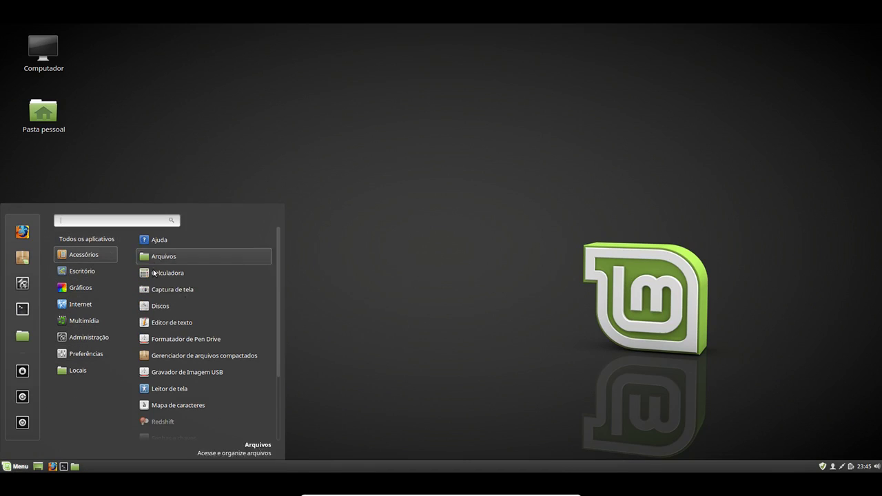
pyautogui.click(220, 372)
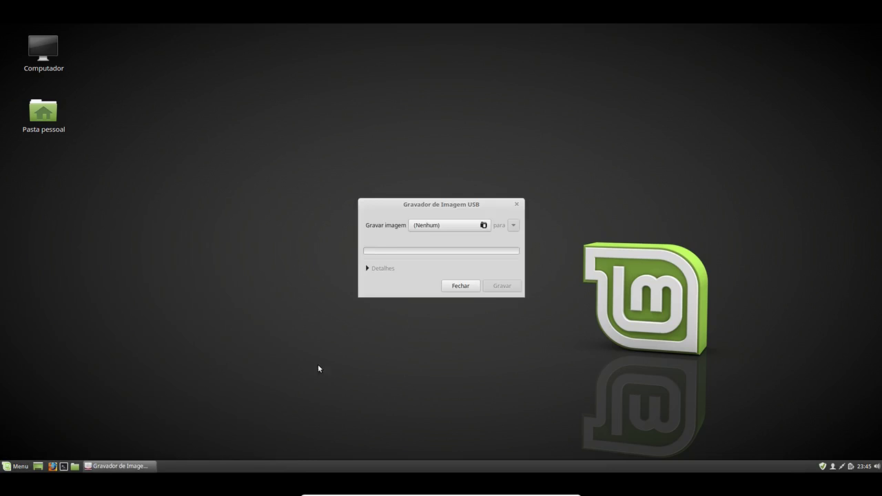
pyautogui.moveTo(421, 208); pyautogui.dragTo(362, 167)
pyautogui.click(396, 186)
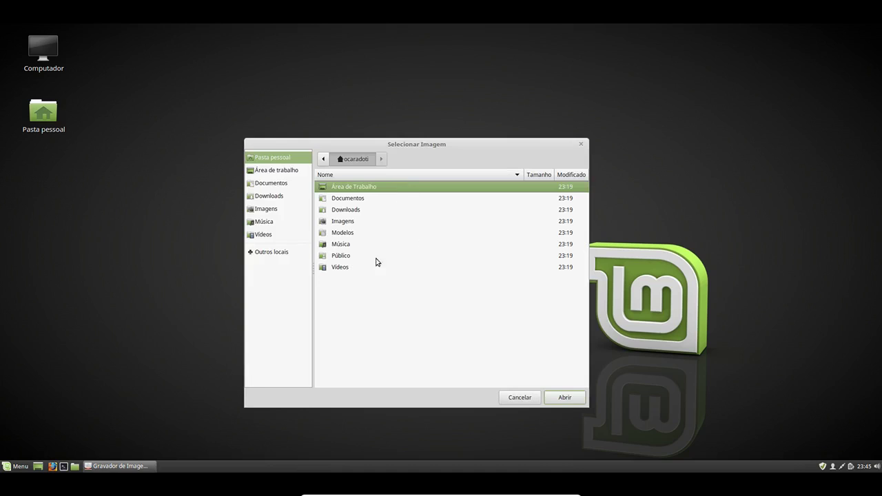
pyautogui.click(277, 196)
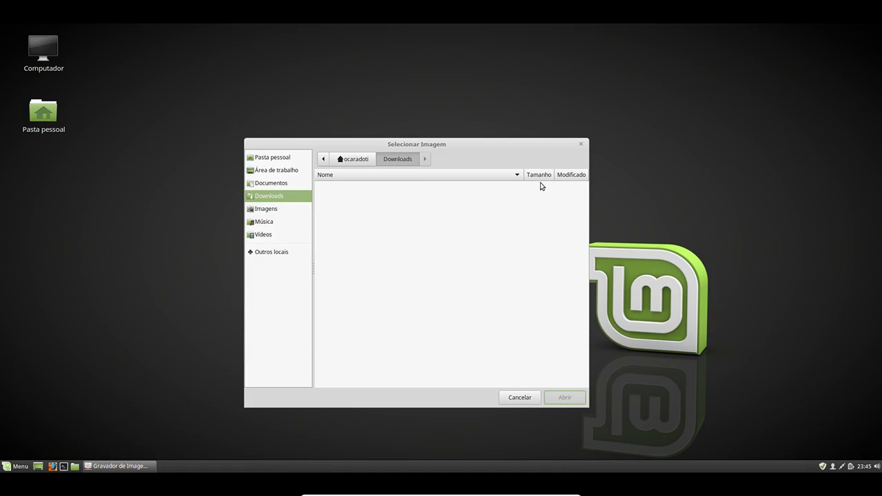
pyautogui.click(583, 145)
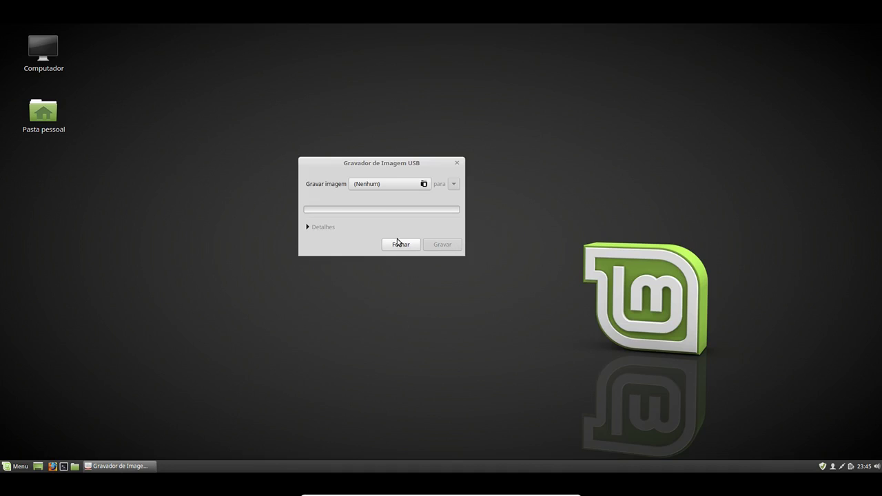
pyautogui.click(458, 164)
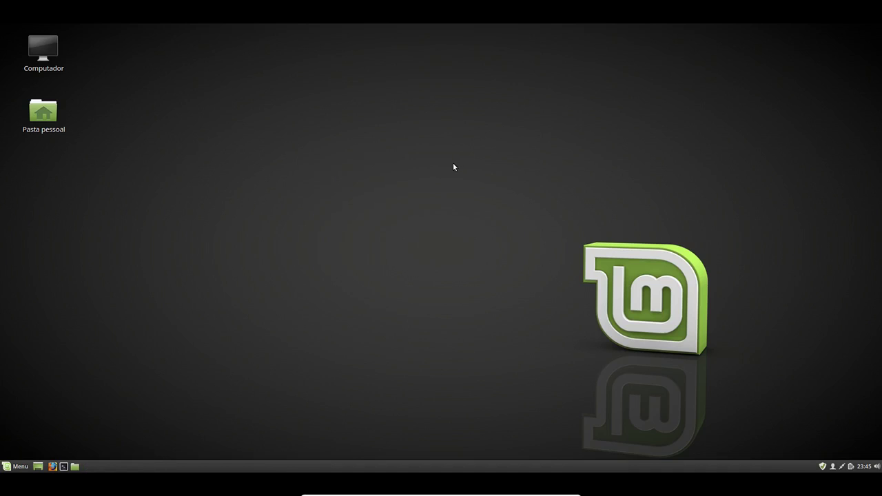
# - Launch Redshift from Acessórios, view its tray options, and quit it
pyautogui.click(15, 467)
pyautogui.scroll(-3, 216, 345)
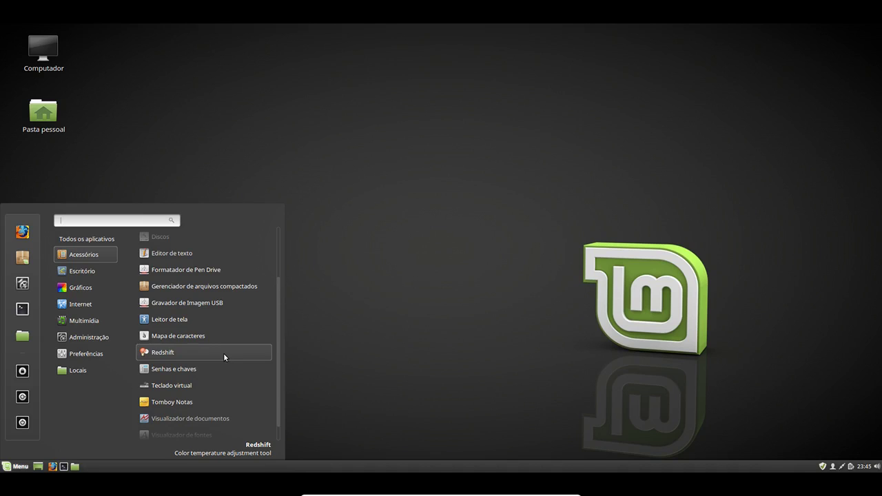
pyautogui.click(224, 353)
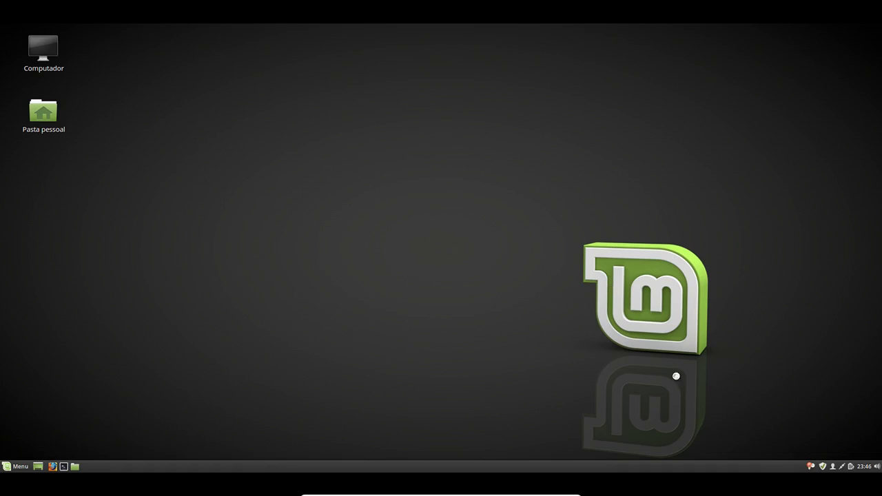
pyautogui.rightClick(810, 467)
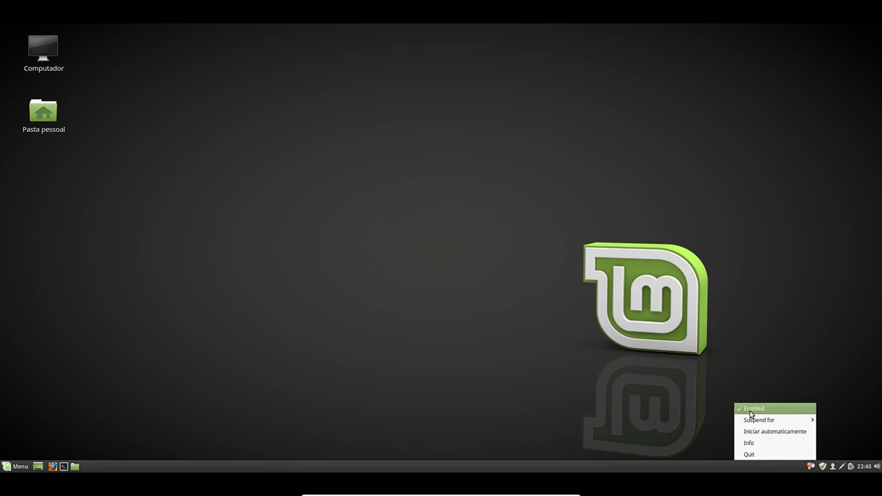
pyautogui.moveTo(754, 421)
pyautogui.click(772, 455)
# - Browse the installed applications in the categories from Acessórios through Gráficos and Internet to Multimídia
pyautogui.click(14, 468)
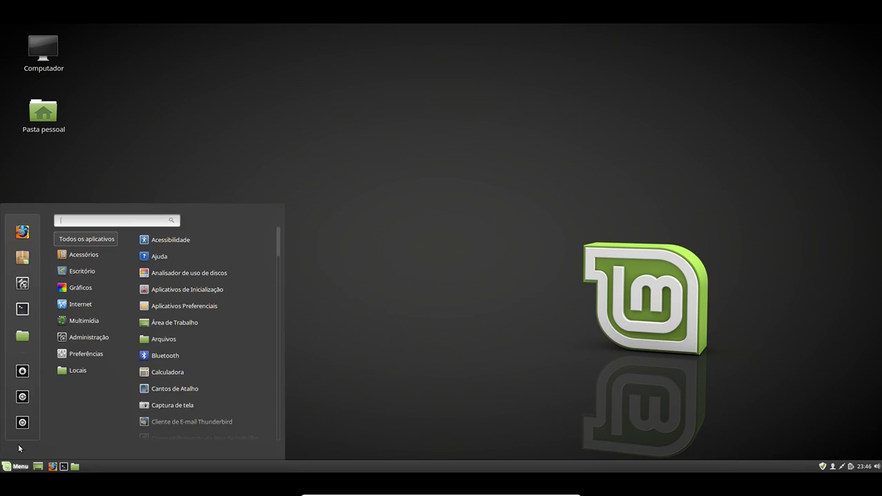
pyautogui.moveTo(107, 275)
pyautogui.moveTo(100, 257)
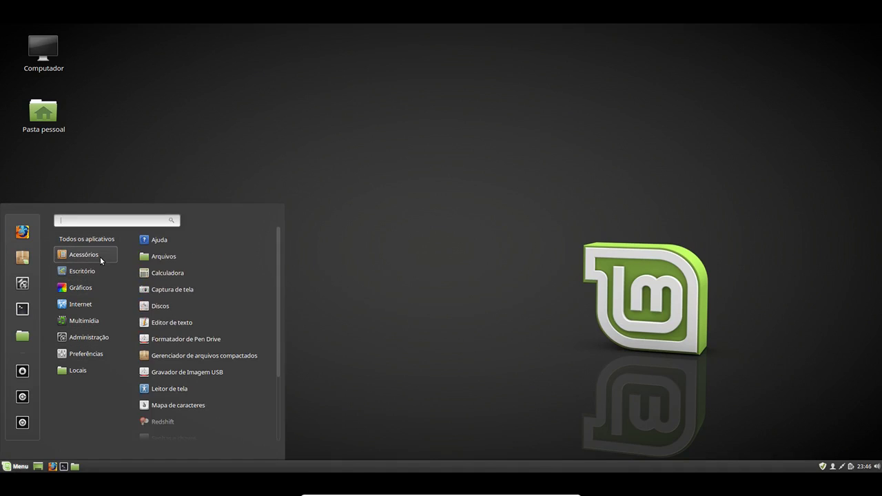
pyautogui.scroll(-3, 196, 296)
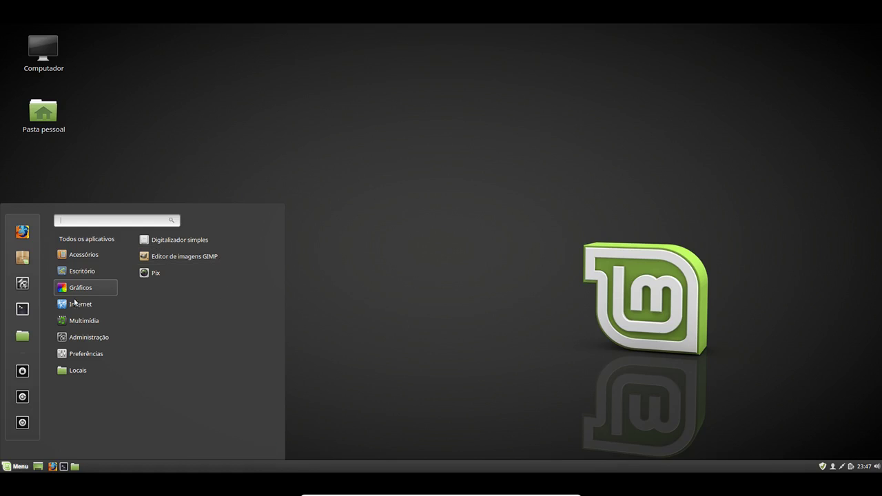
pyautogui.moveTo(82, 310)
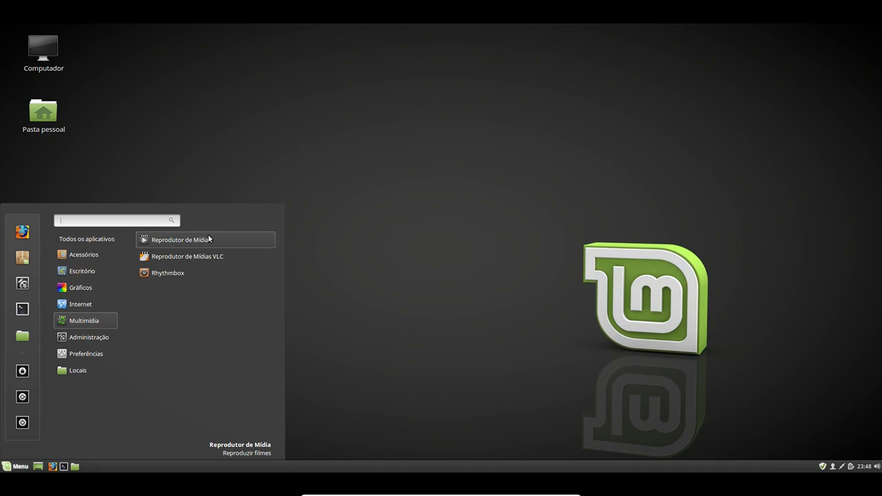
# - Open Rhythmbox from Multimídia, enlarge its window to view the music library, and close it
pyautogui.click(240, 272)
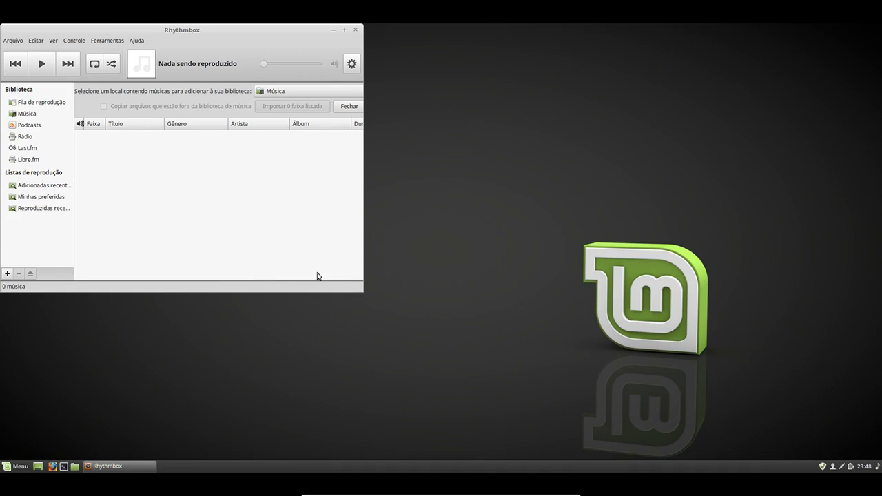
pyautogui.moveTo(360, 286); pyautogui.dragTo(711, 346)
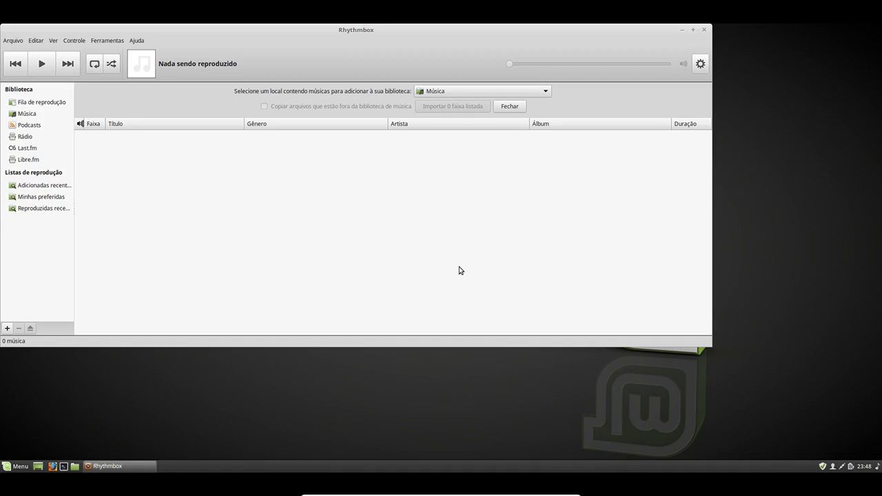
pyautogui.click(704, 30)
# - Open Reprodutor de Mídia from Multimídia, view its version information, and close the player
pyautogui.click(10, 466)
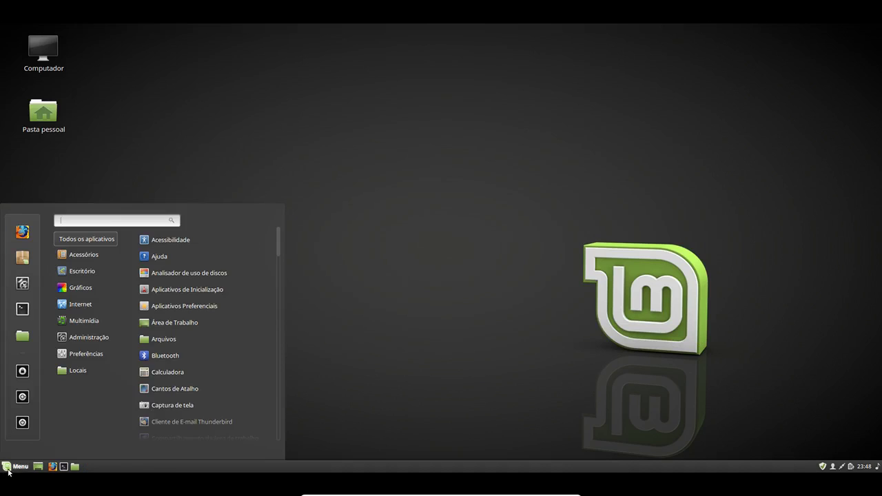
pyautogui.moveTo(90, 307)
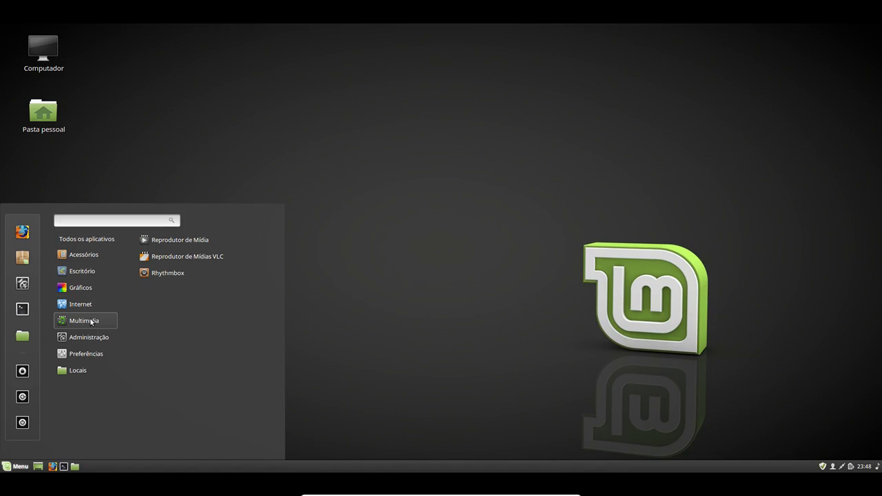
pyautogui.click(201, 241)
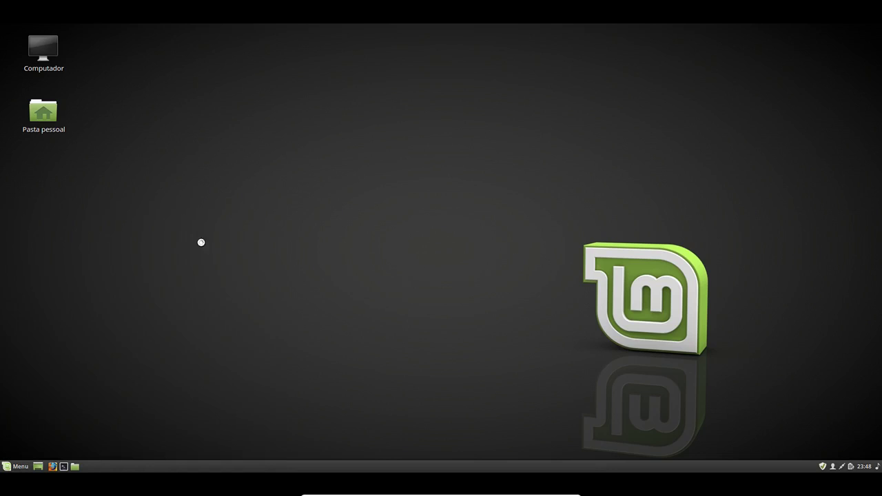
pyautogui.click(384, 141)
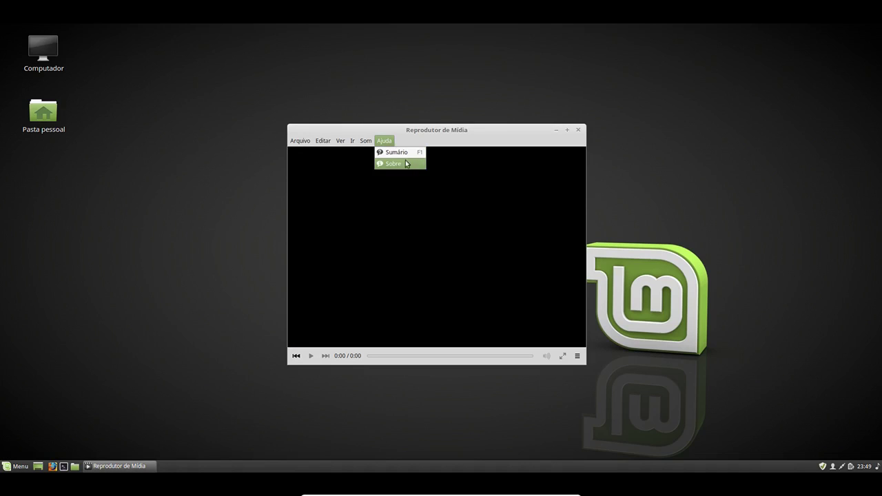
pyautogui.click(407, 164)
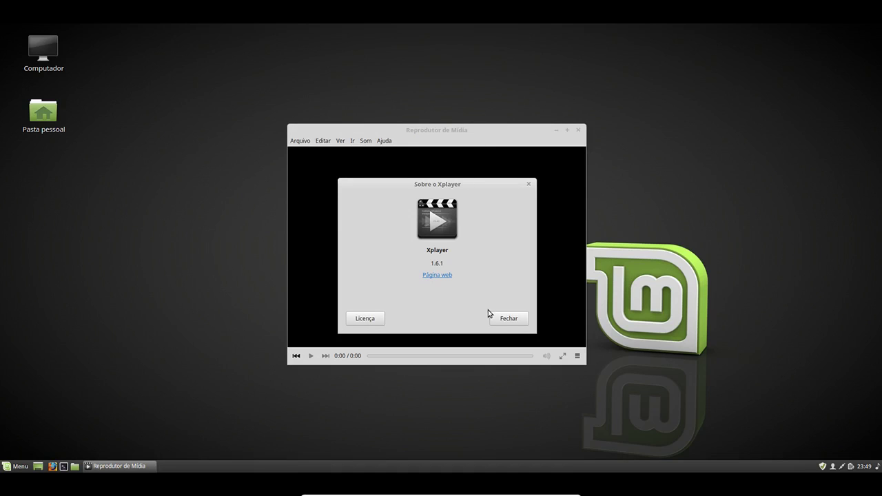
pyautogui.click(514, 320)
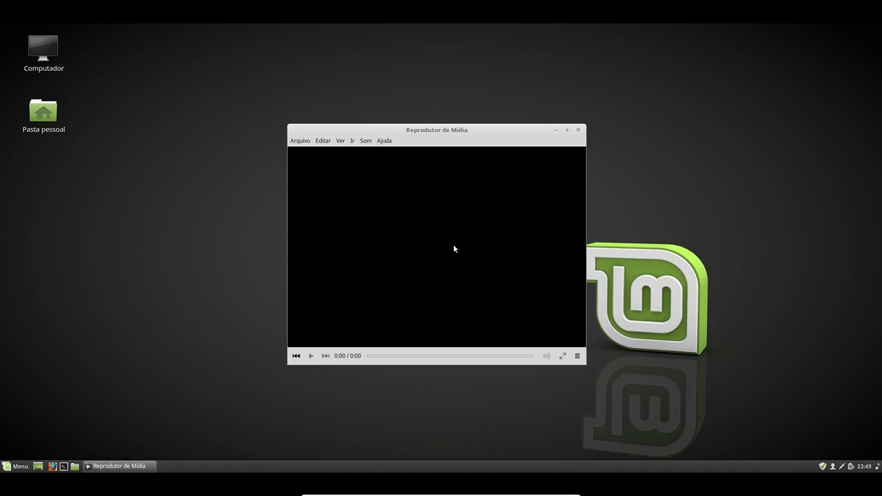
pyautogui.click(579, 130)
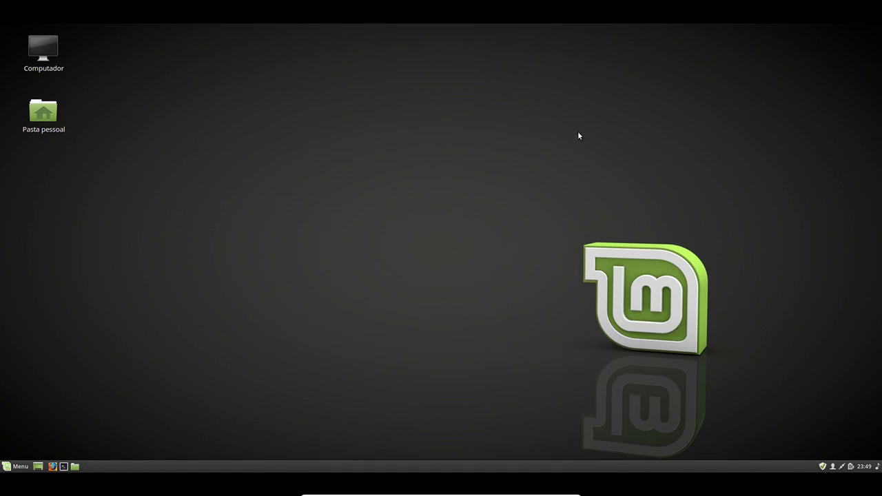
# - Start Timeshift from the Administração category and authenticate with the administrator password
pyautogui.click(16, 467)
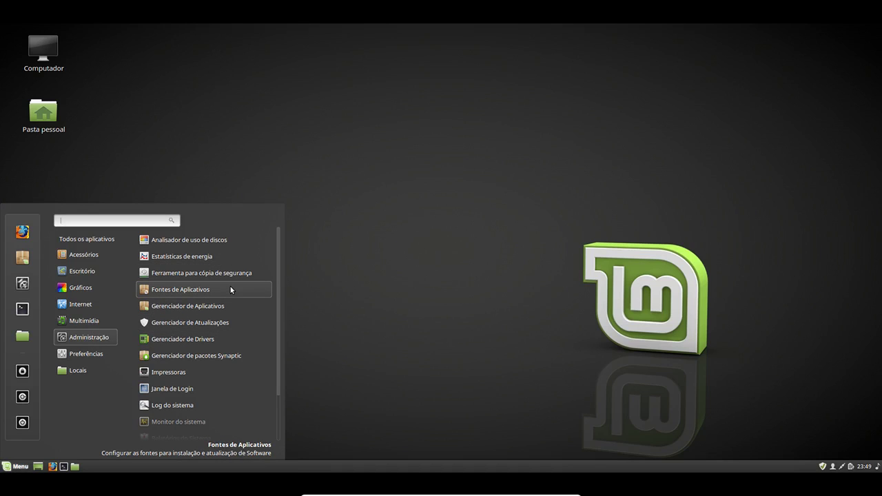
pyautogui.scroll(-3, 231, 303)
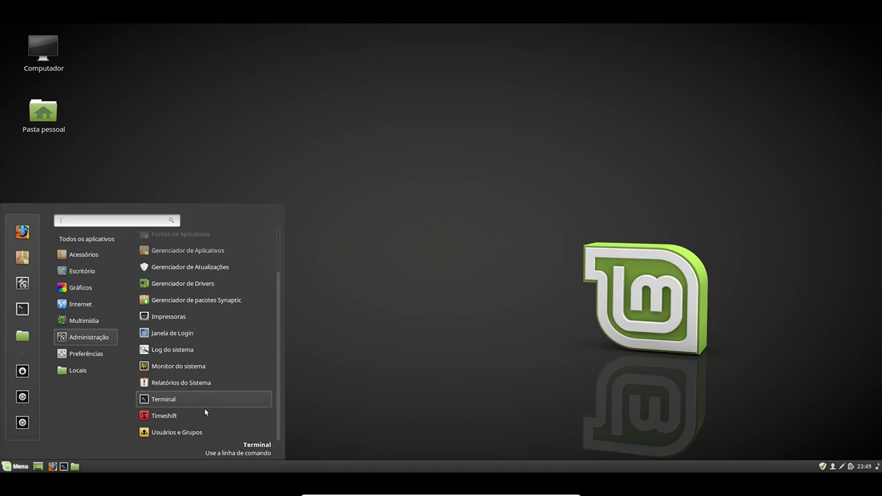
pyautogui.click(205, 414)
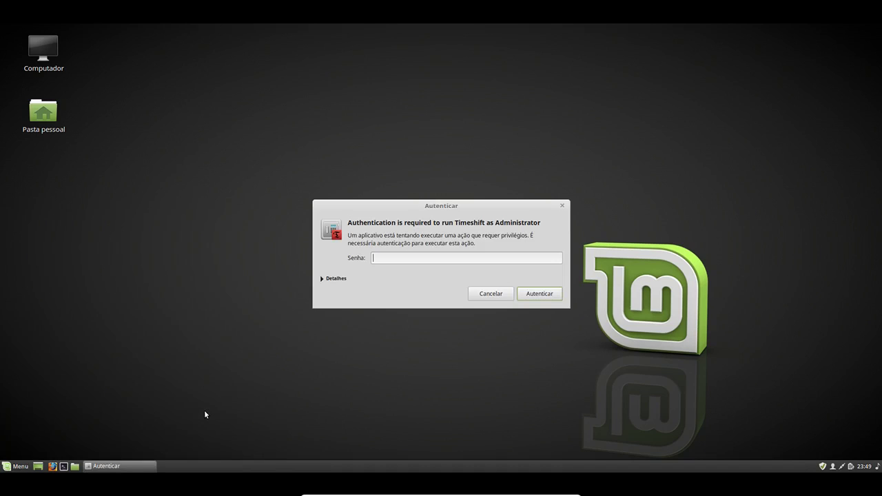
pyautogui.write('****')
pyautogui.press('Return')
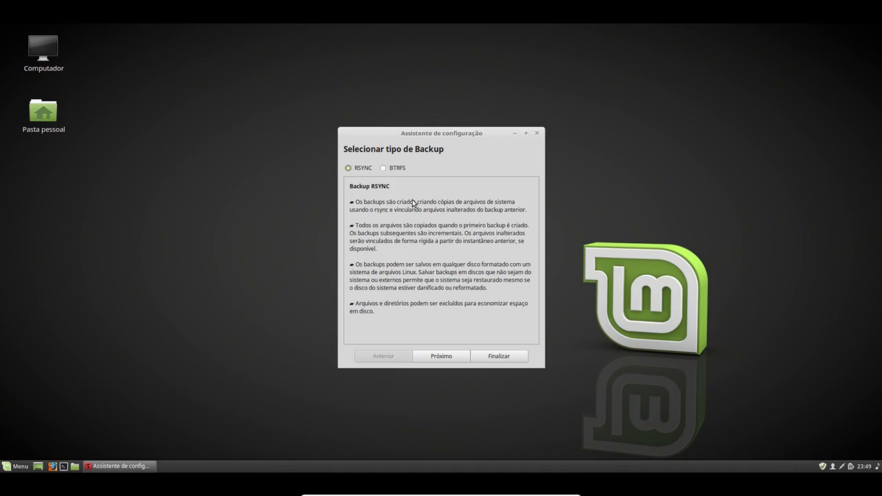
# - Compare the BTRFS and RSYNC descriptions in the setup wizard, choose RSYNC as backup type, and continue to the system size estimate
pyautogui.click(384, 168)
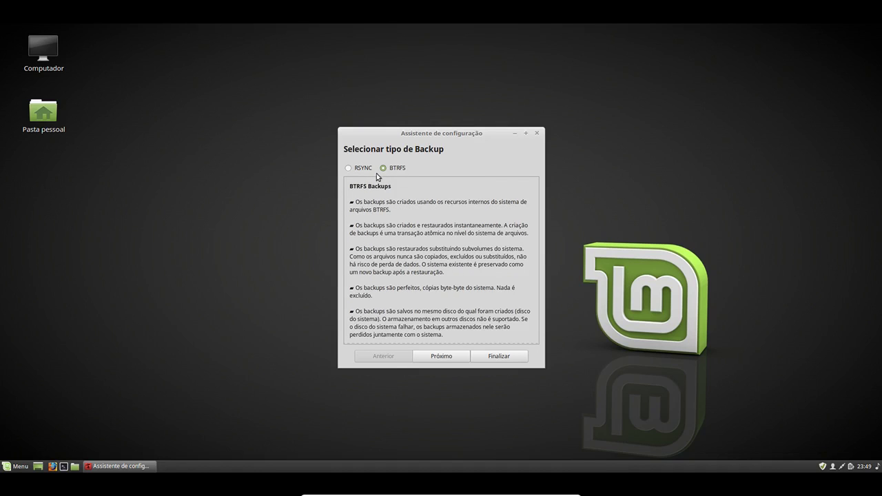
pyautogui.click(360, 169)
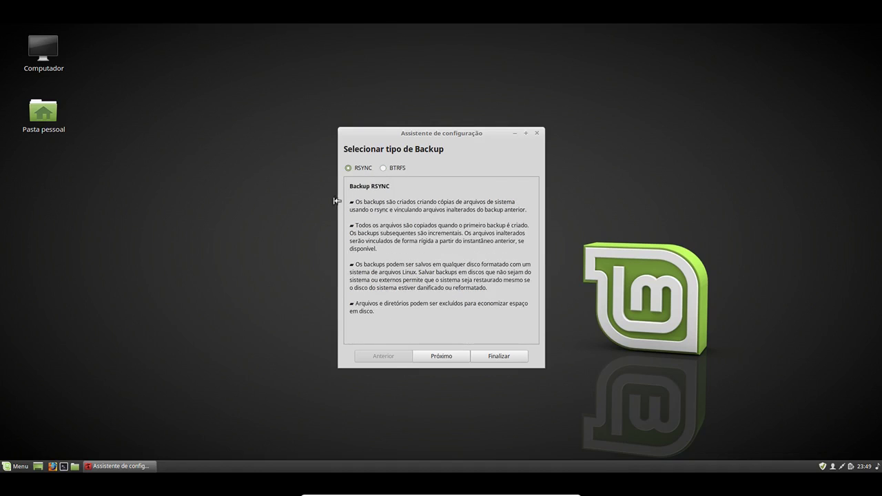
pyautogui.click(448, 355)
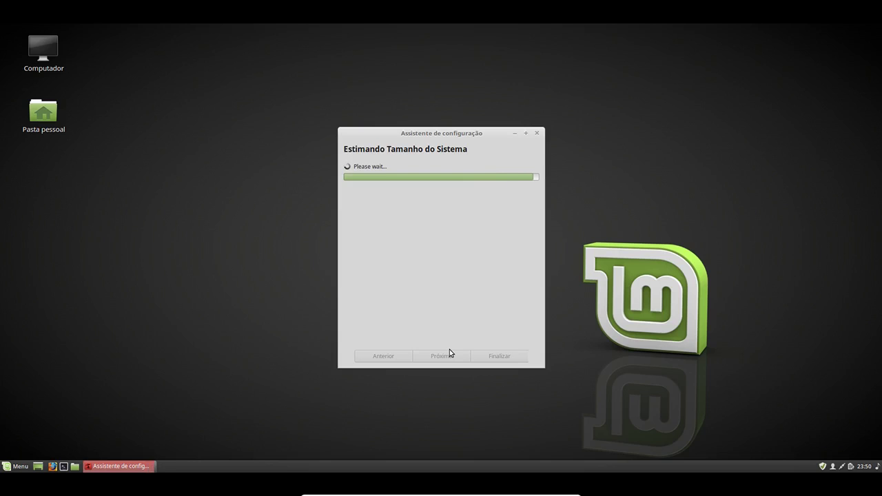
# - Accept sda1 as the backup location and the Diário level keeping 5 backups, and advance to the wizard's final page
pyautogui.moveTo(122, 468)
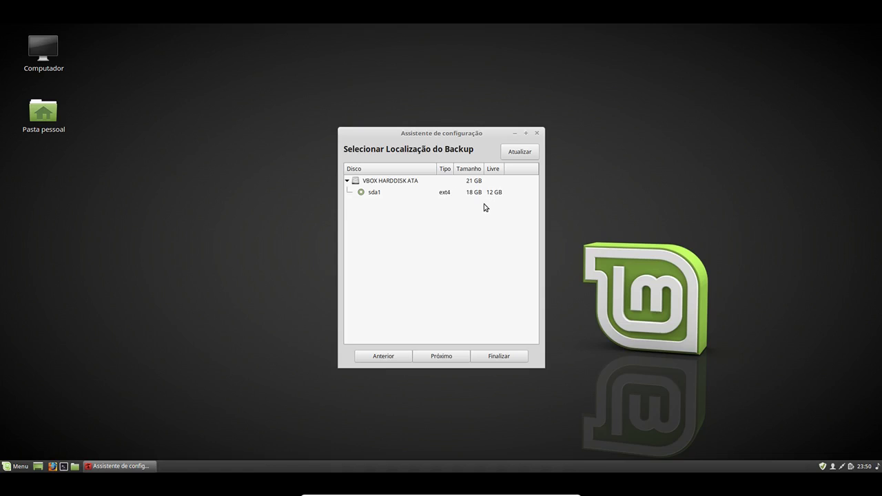
pyautogui.click(449, 356)
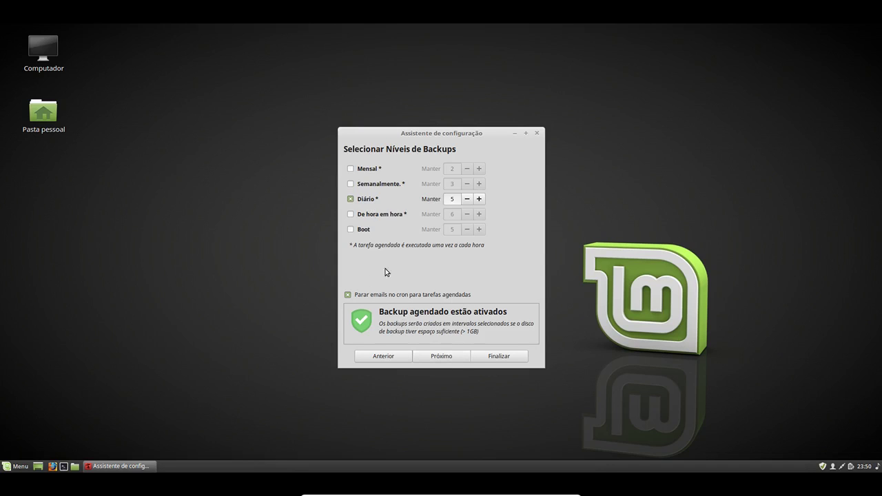
pyautogui.click(459, 357)
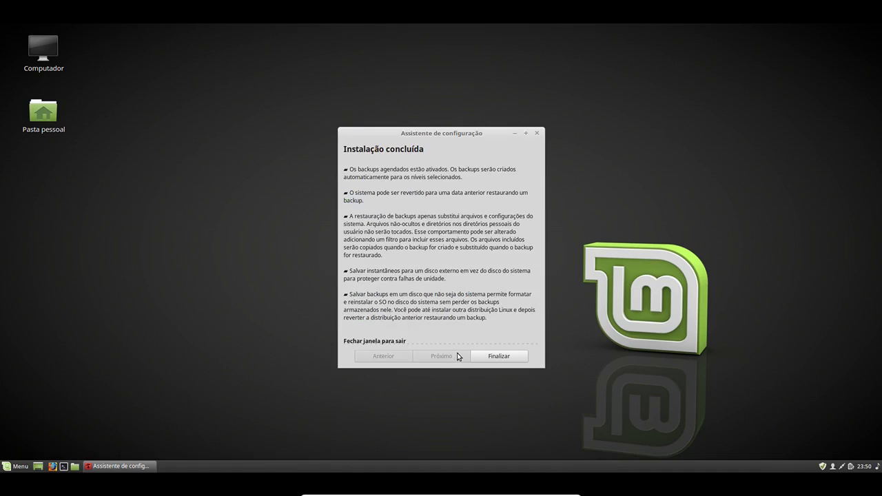
# - Read the Timeshift wizard's closing notes, finish the setup, and close the Timeshift window
pyautogui.scroll(-1, 447, 250)
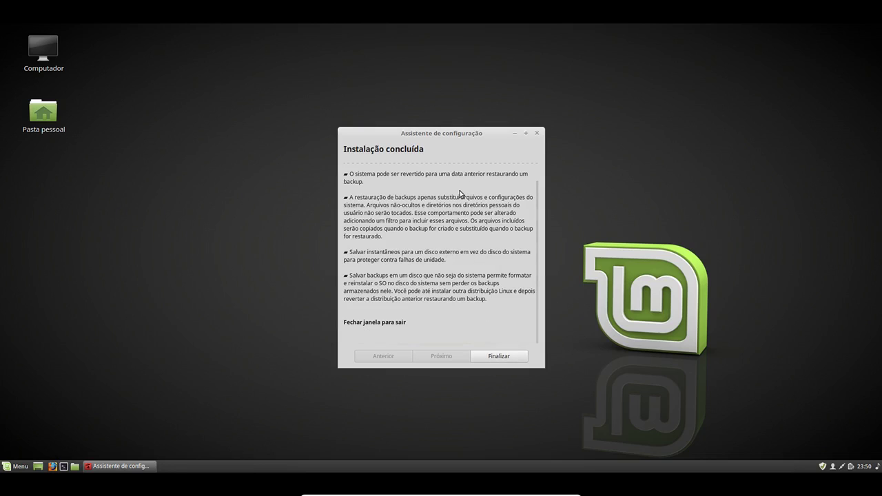
pyautogui.click(499, 356)
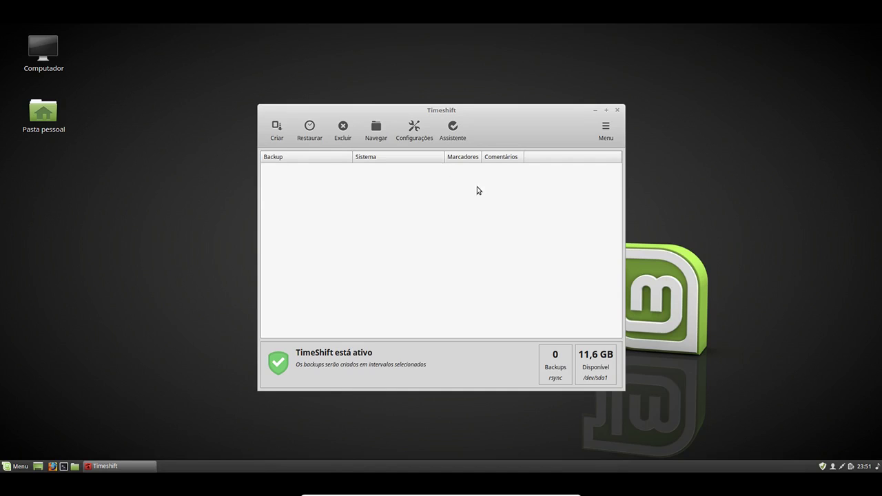
pyautogui.click(618, 110)
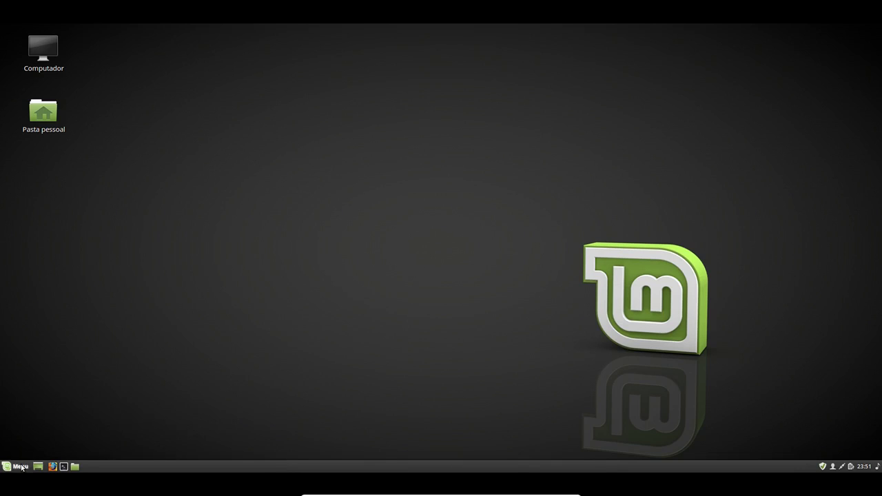
# - Open Gerenciador de Aplicativos from the Administração category and maximize its window
pyautogui.click(16, 466)
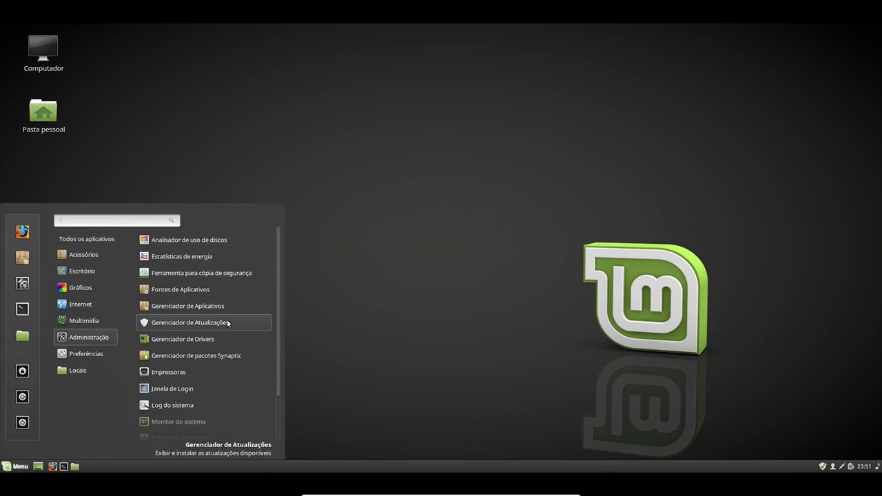
pyautogui.scroll(-3, 229, 323)
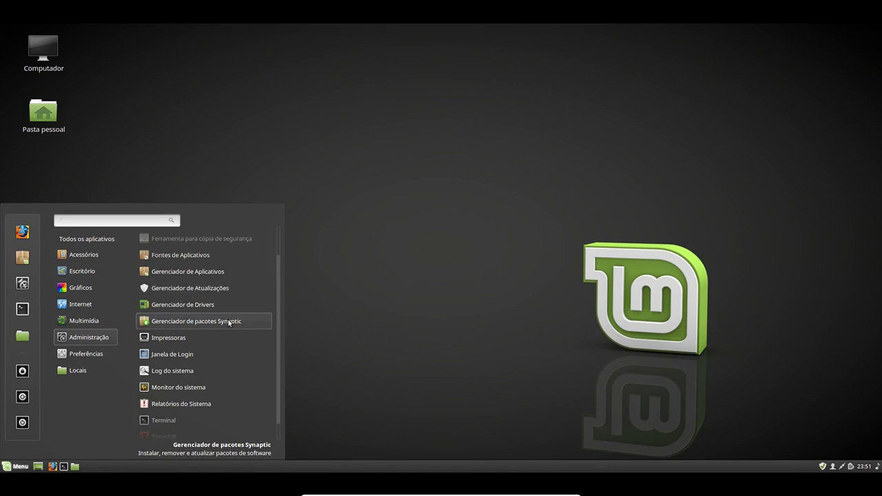
pyautogui.scroll(2, 229, 322)
pyautogui.scroll(1, 228, 317)
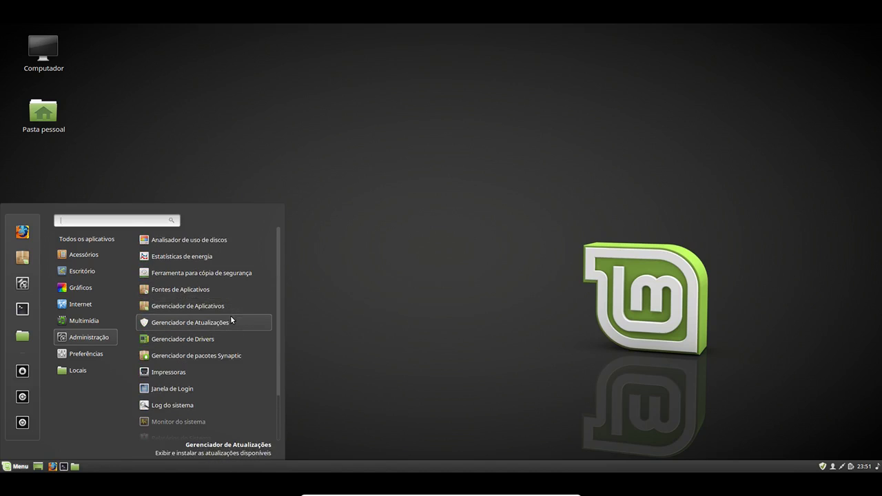
pyautogui.click(230, 308)
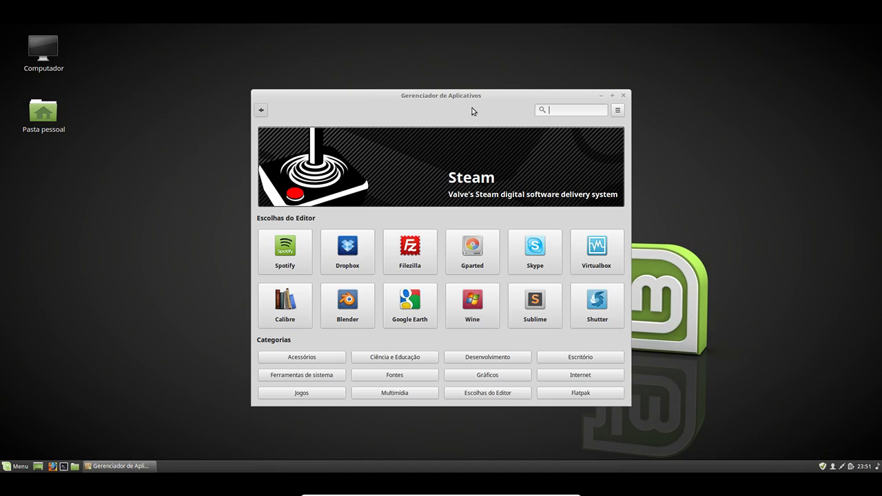
pyautogui.doubleClick(473, 97)
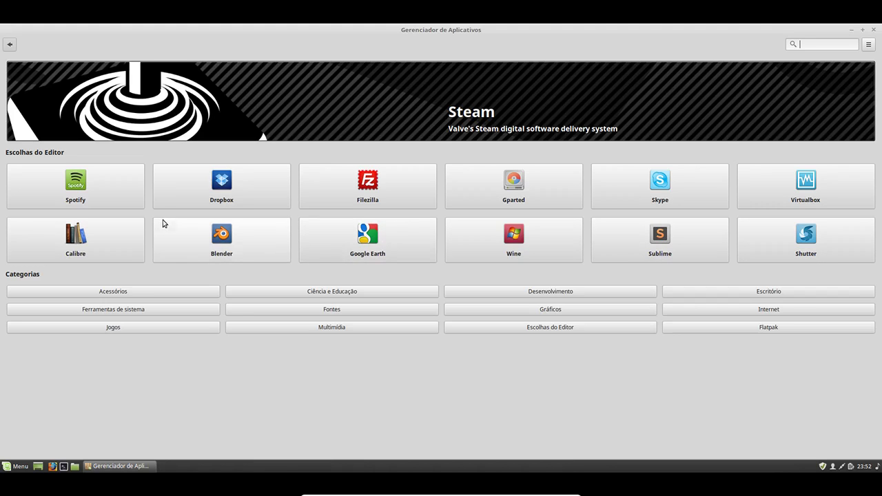
# - View Spotify's details page from the Escolhas do Editor selection and return to the software overview
pyautogui.click(114, 193)
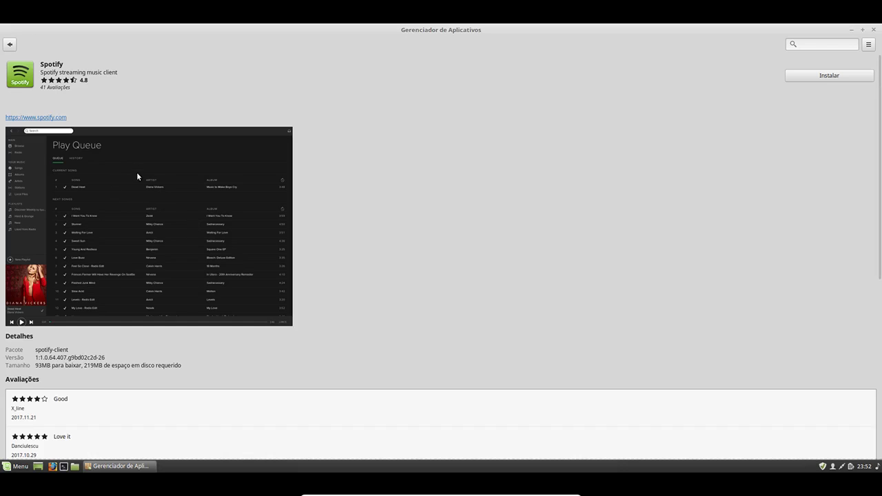
pyautogui.click(10, 44)
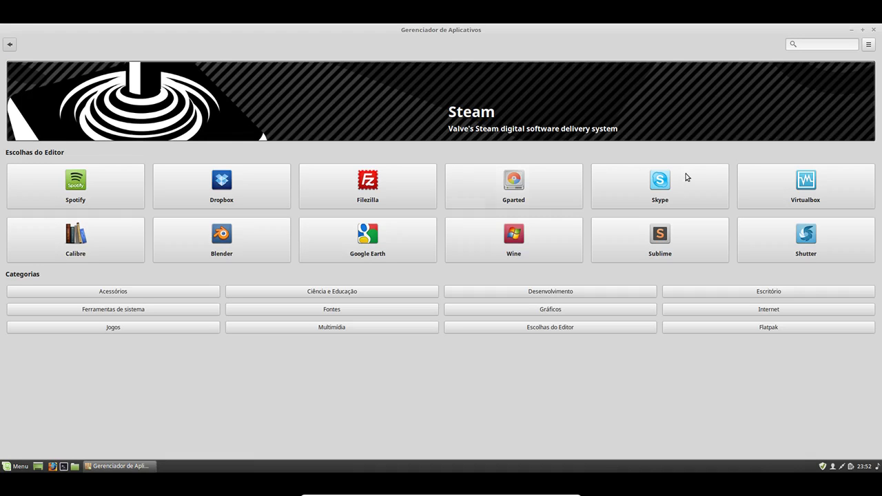
pyautogui.click(74, 183)
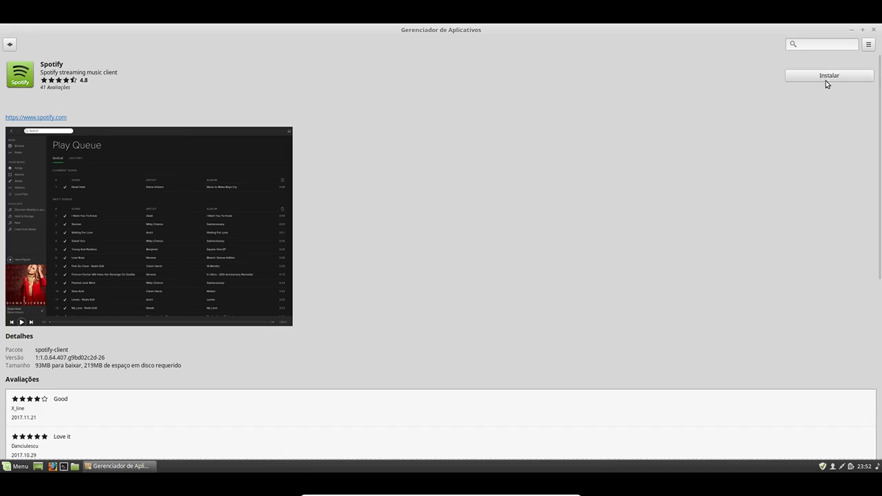
pyautogui.click(12, 45)
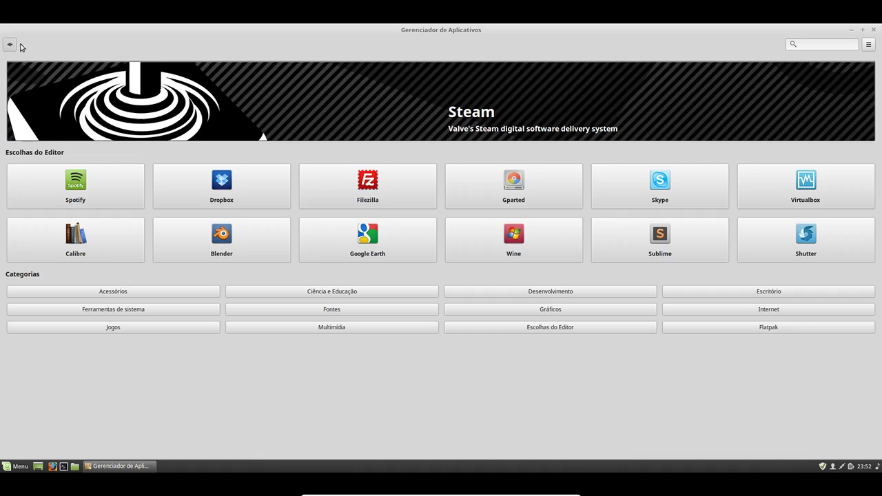
# - Examine Skype's description, package details and reviews, and return to the software overview
pyautogui.click(647, 198)
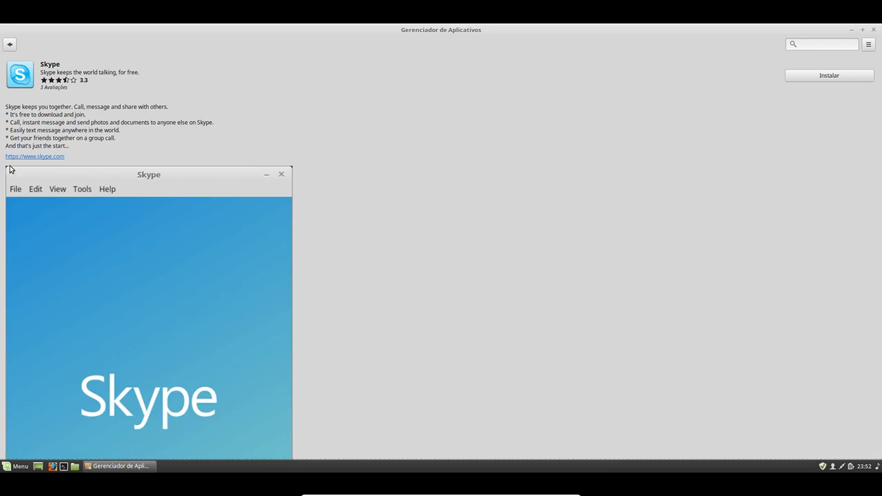
pyautogui.scroll(-5, 327, 223)
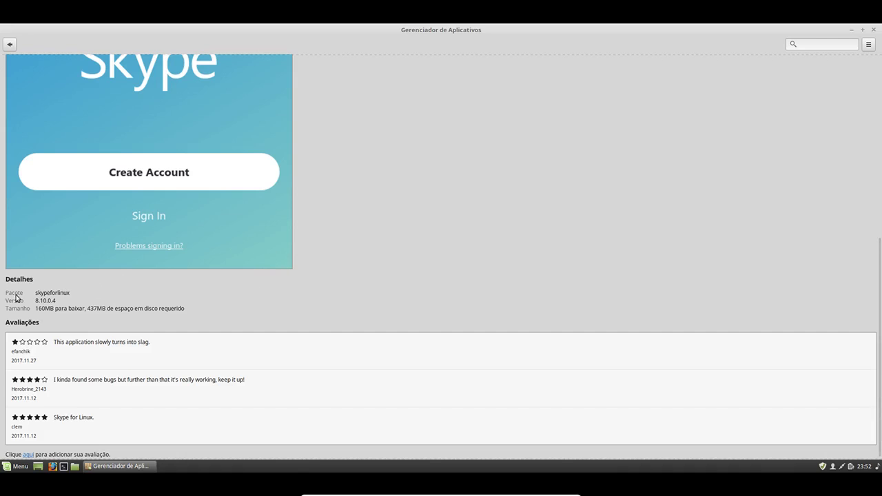
pyautogui.scroll(10, 361, 290)
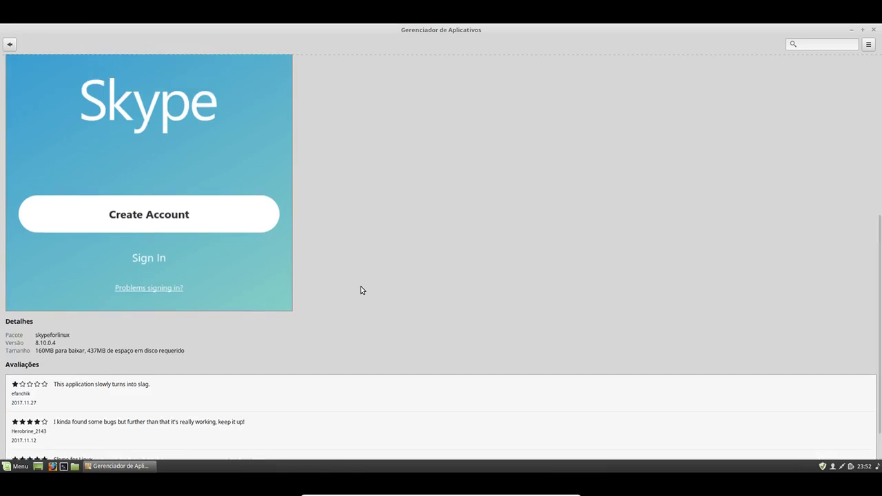
pyautogui.click(10, 43)
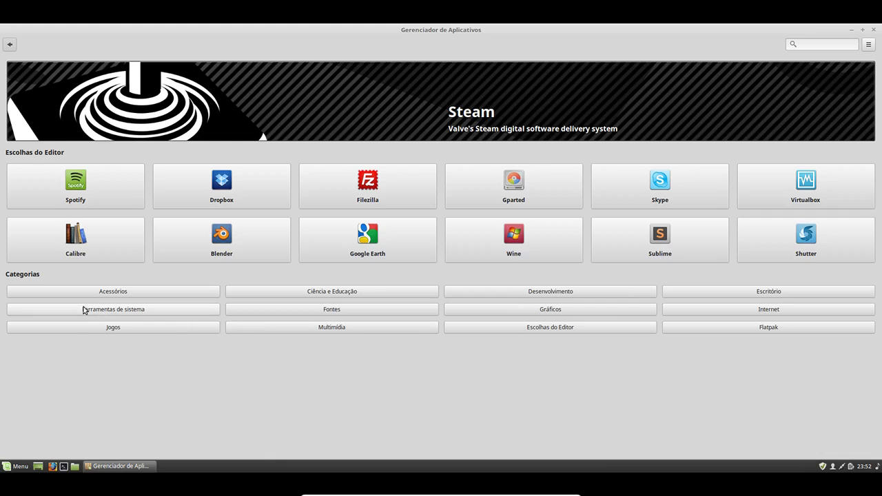
# - Browse the applications in the Jogos category and return to the category overview
pyautogui.click(187, 328)
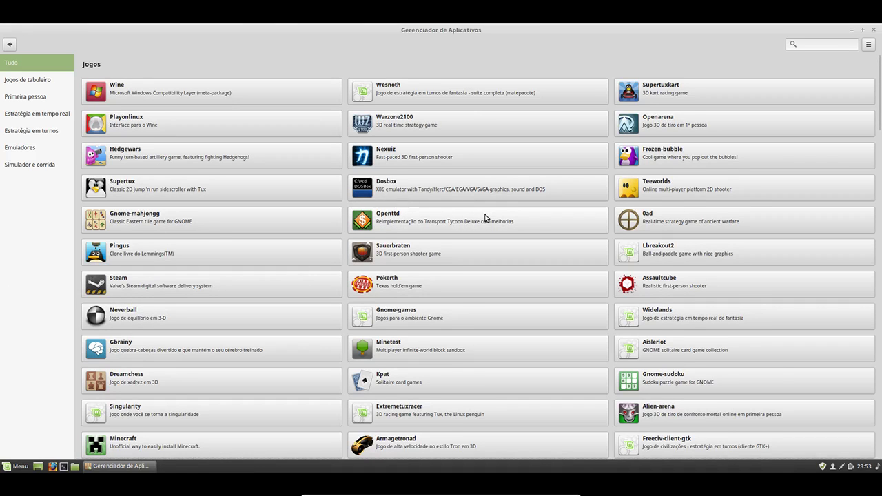
pyautogui.scroll(-1, 485, 218)
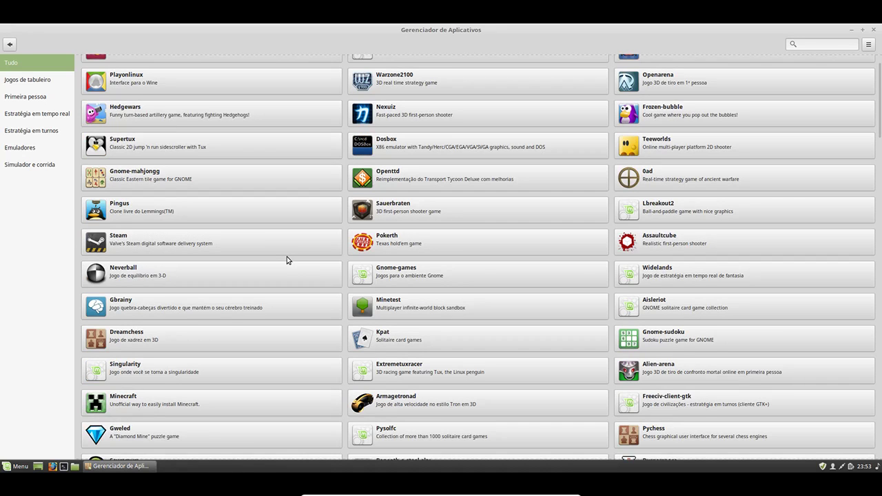
pyautogui.scroll(-1, 287, 256)
pyautogui.scroll(-2, 288, 261)
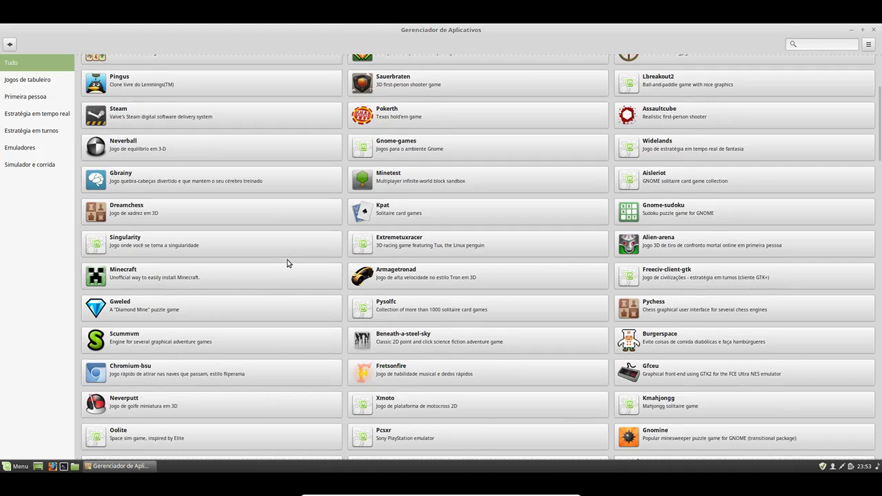
pyautogui.press('BackSpace')
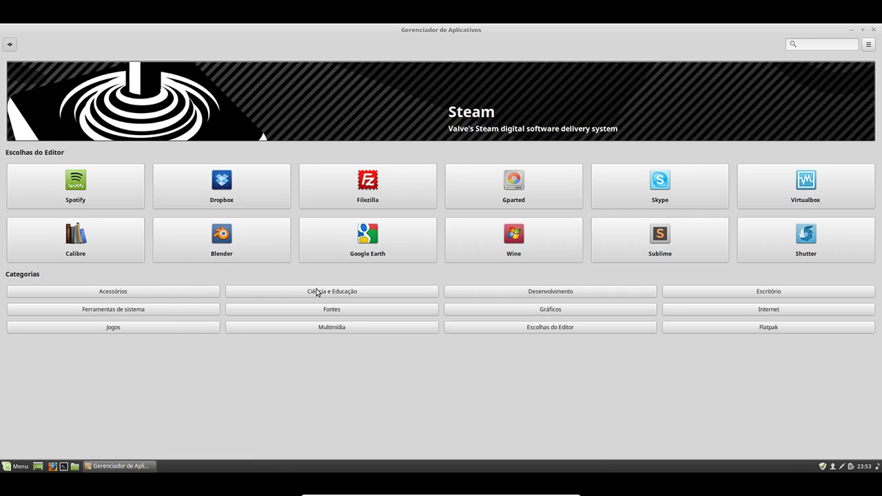
# - Look through the Internet category's applications to the end of the list and return to the overview
pyautogui.click(750, 304)
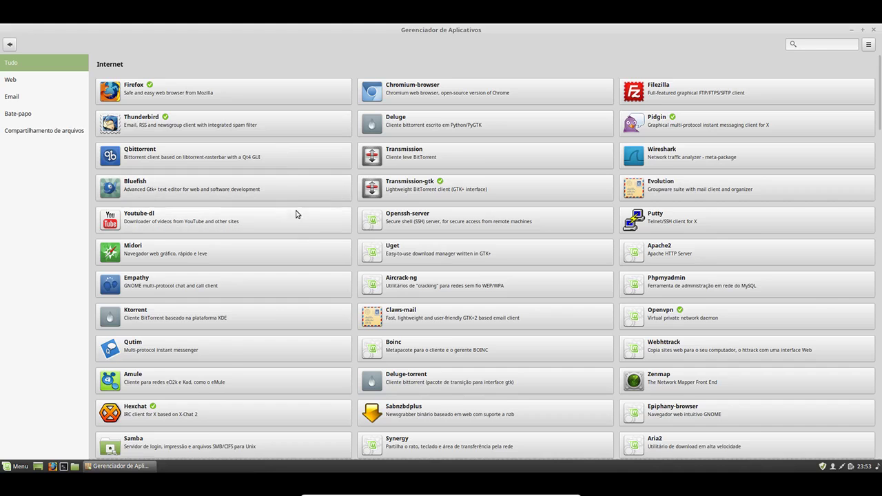
pyautogui.scroll(-1, 303, 226)
pyautogui.scroll(-10, 303, 227)
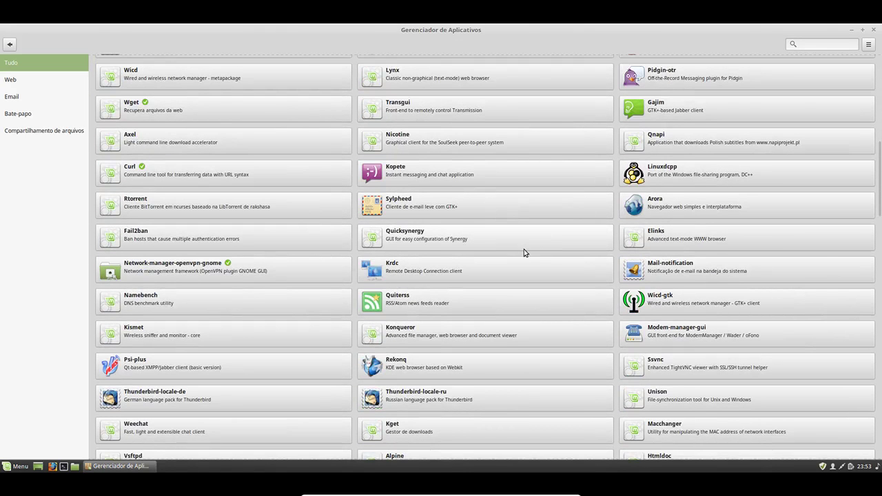
pyautogui.scroll(-3, 518, 251)
pyautogui.scroll(-3, 517, 252)
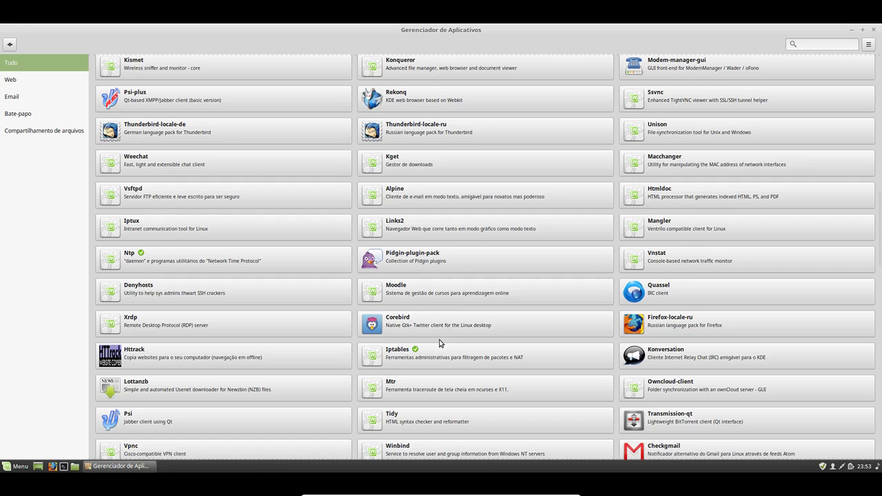
pyautogui.scroll(-5, 448, 343)
pyautogui.scroll(-15, 449, 345)
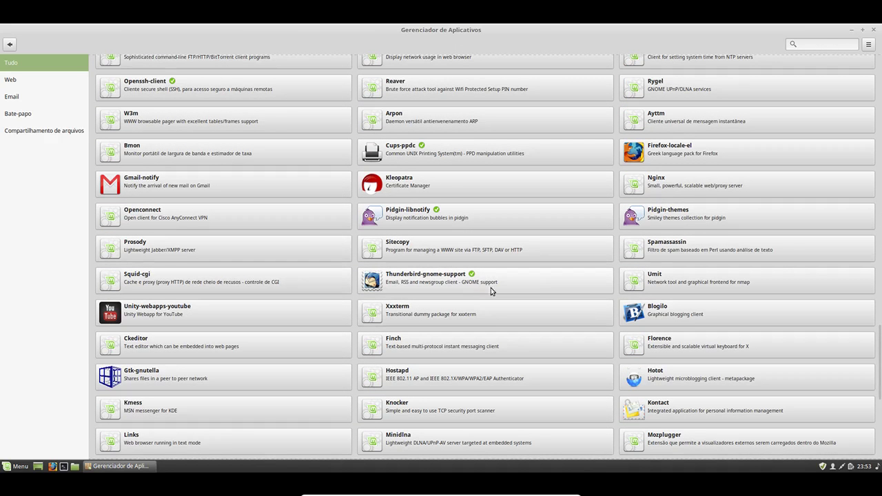
pyautogui.scroll(-5, 486, 290)
pyautogui.scroll(-4, 216, 204)
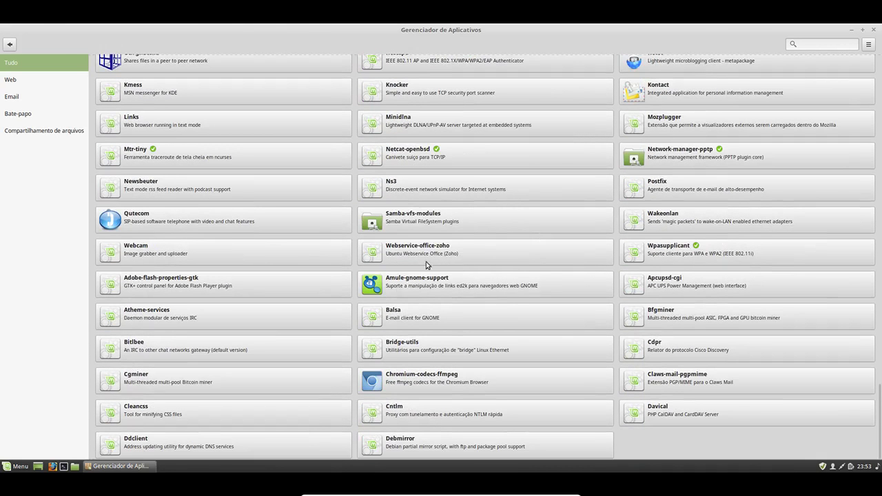
pyautogui.click(10, 45)
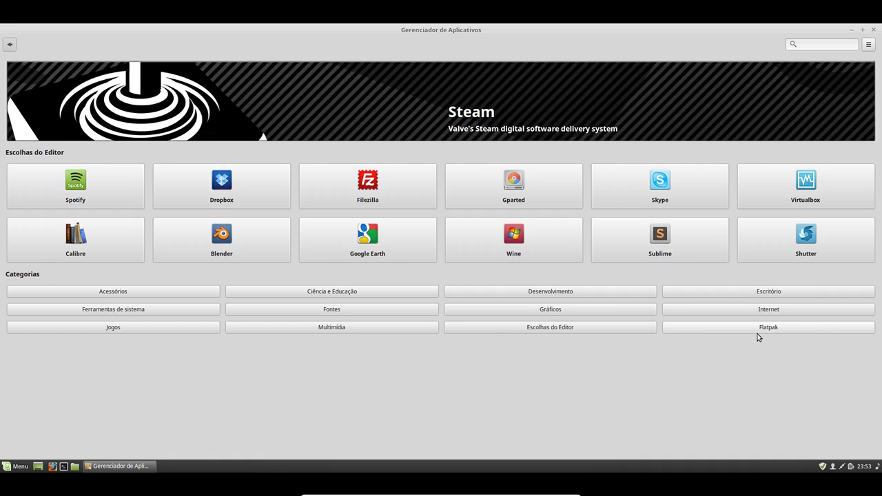
# - Open the Flatpak category and look through its available applications to the end of the list
pyautogui.click(759, 335)
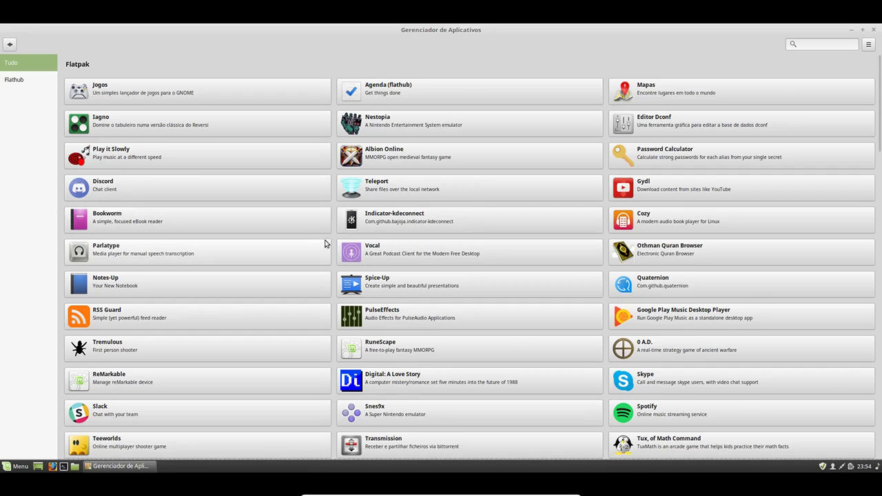
pyautogui.scroll(-1, 464, 252)
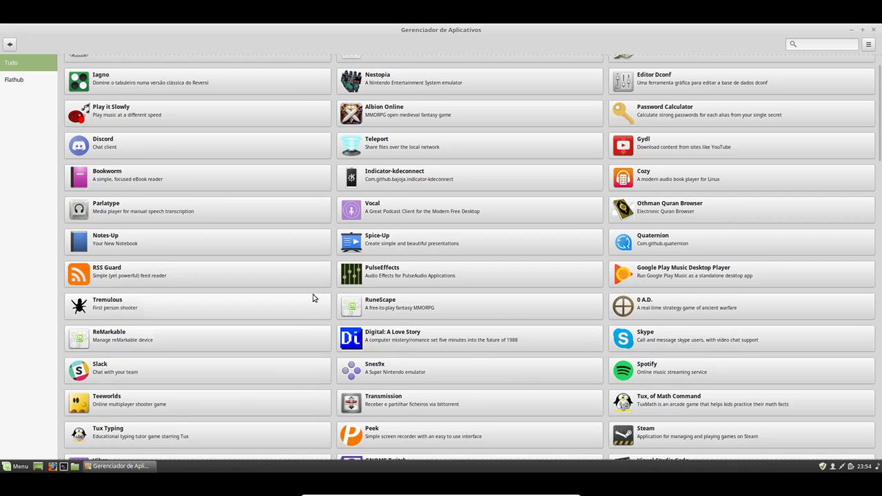
pyautogui.scroll(-1, 345, 244)
pyautogui.scroll(-5, 345, 245)
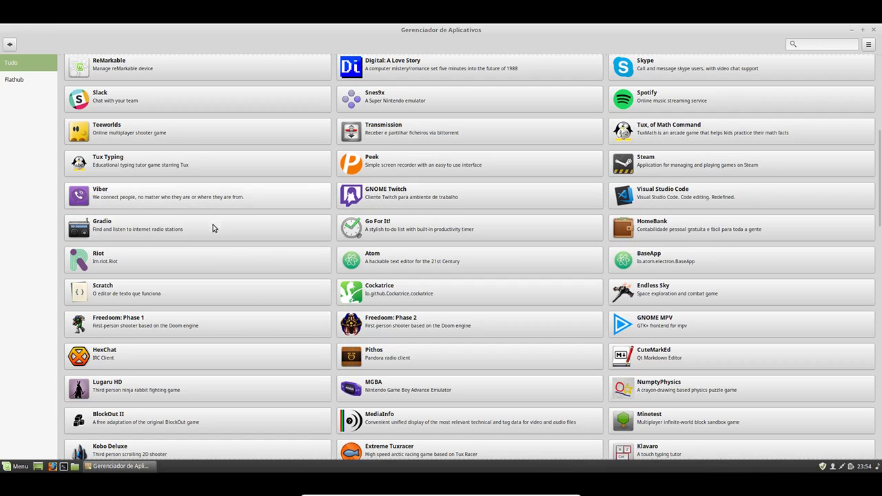
pyautogui.scroll(-3, 276, 256)
pyautogui.scroll(-7, 284, 258)
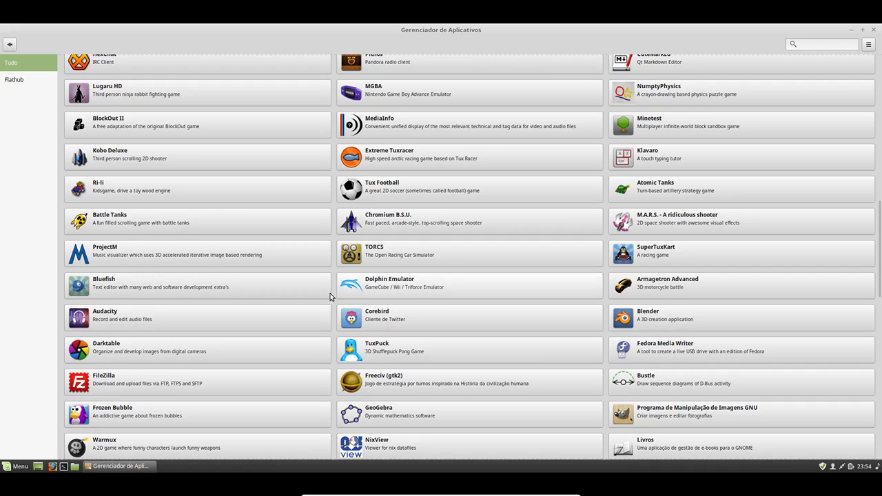
pyautogui.scroll(-3, 324, 293)
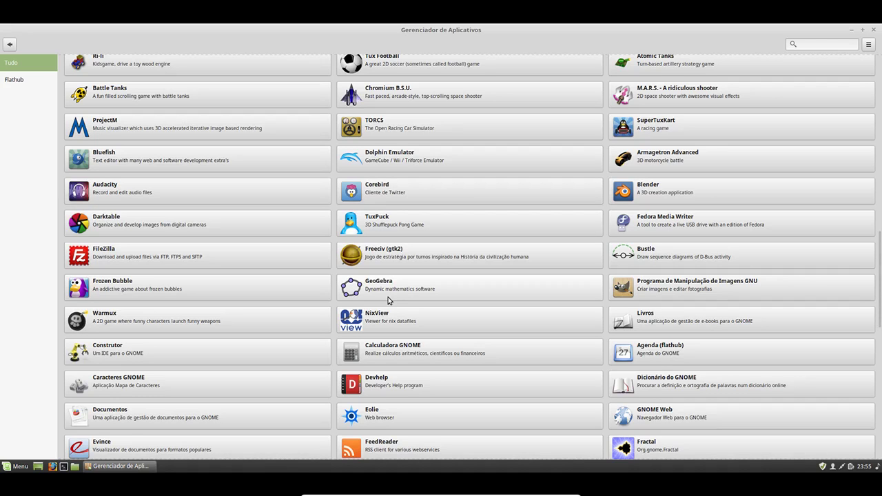
pyautogui.scroll(-5, 407, 306)
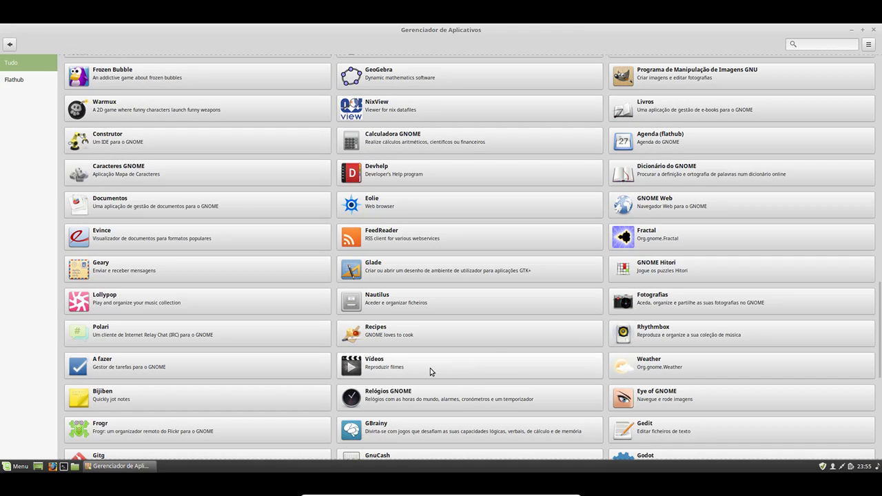
pyautogui.scroll(-3, 503, 306)
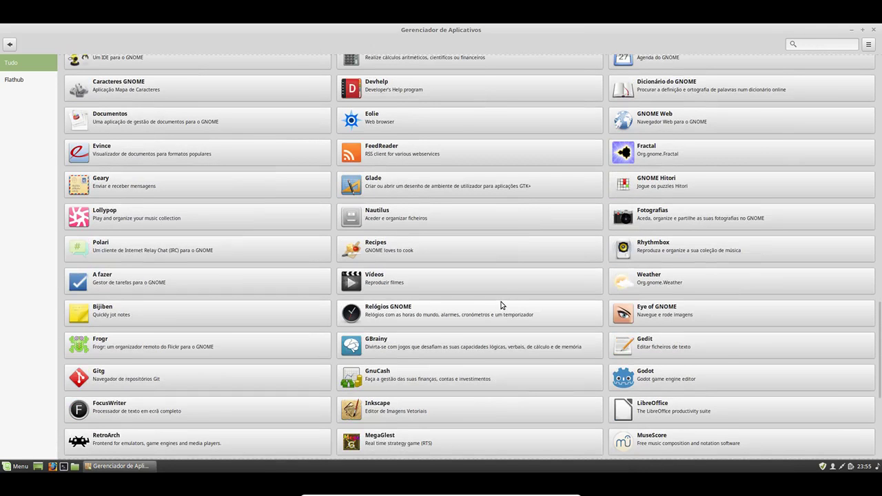
pyautogui.scroll(-2, 495, 301)
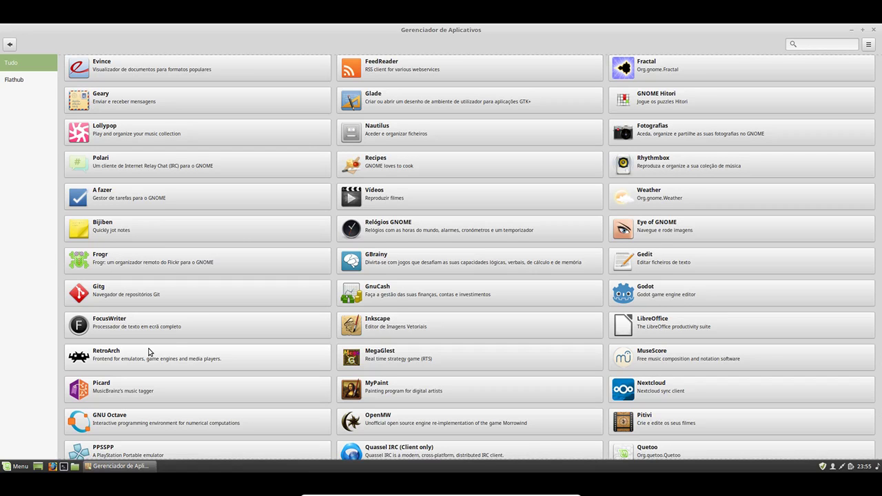
pyautogui.scroll(-5, 198, 317)
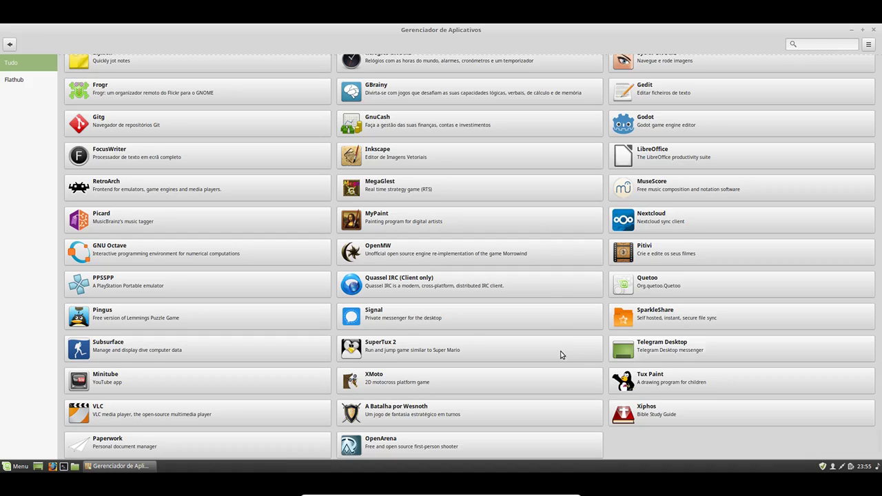
# - Start installing Spotify from the Flatpak category and minimize the software manager window
pyautogui.scroll(20, 560, 350)
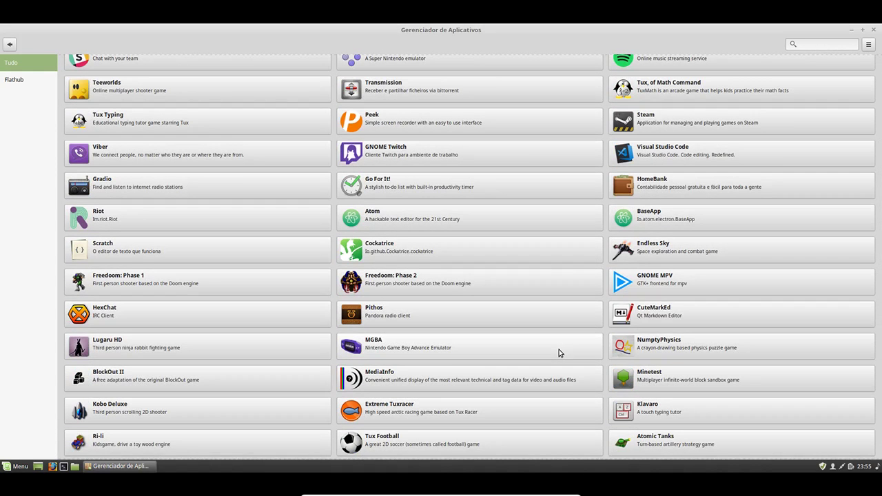
pyautogui.scroll(5, 528, 237)
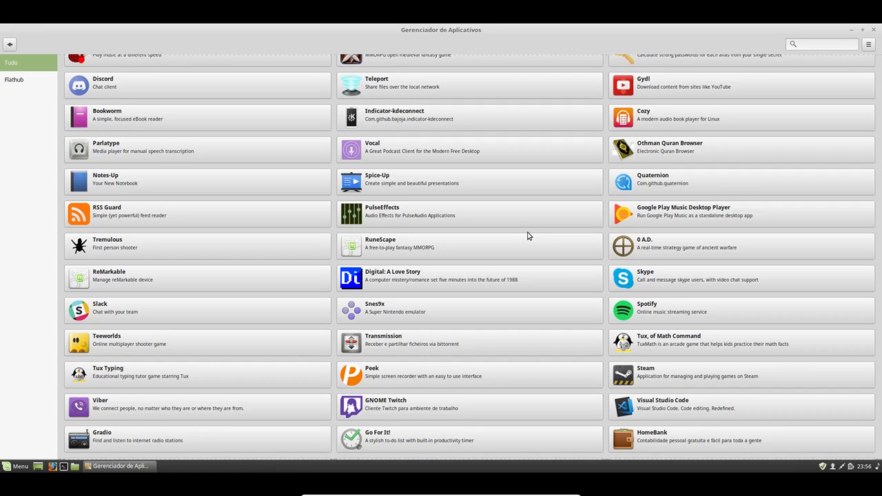
pyautogui.scroll(3, 528, 236)
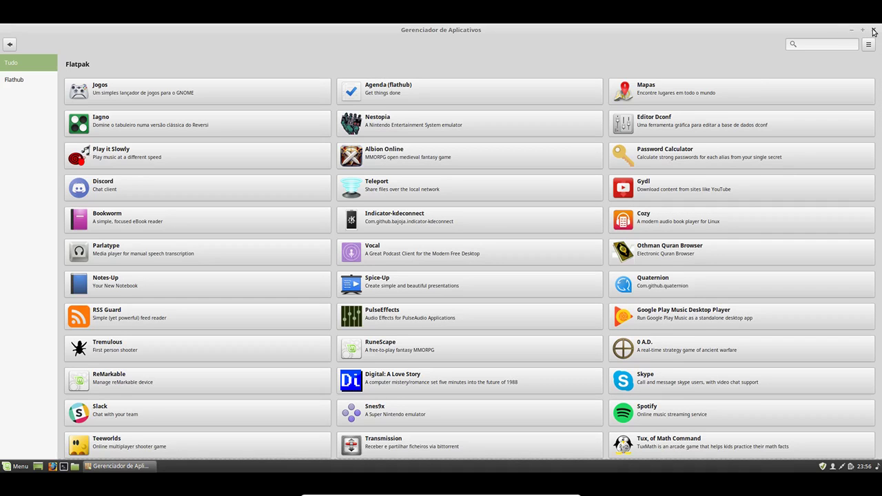
pyautogui.scroll(-1, 512, 248)
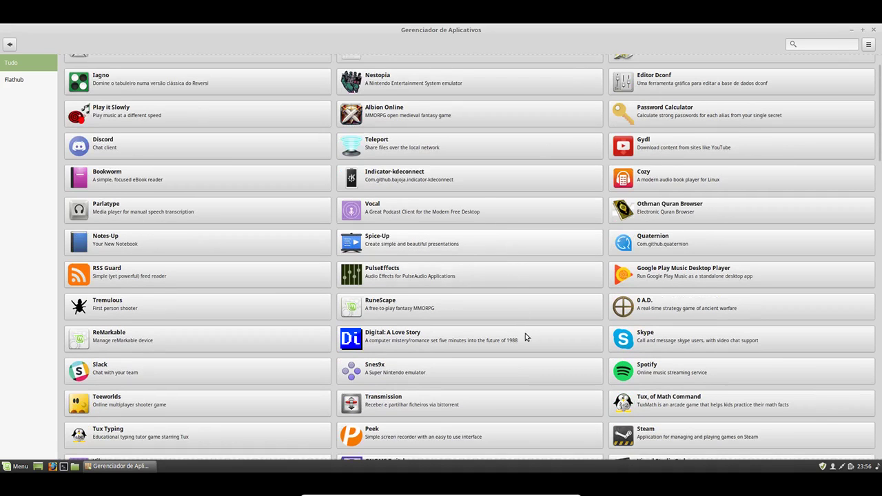
pyautogui.click(643, 369)
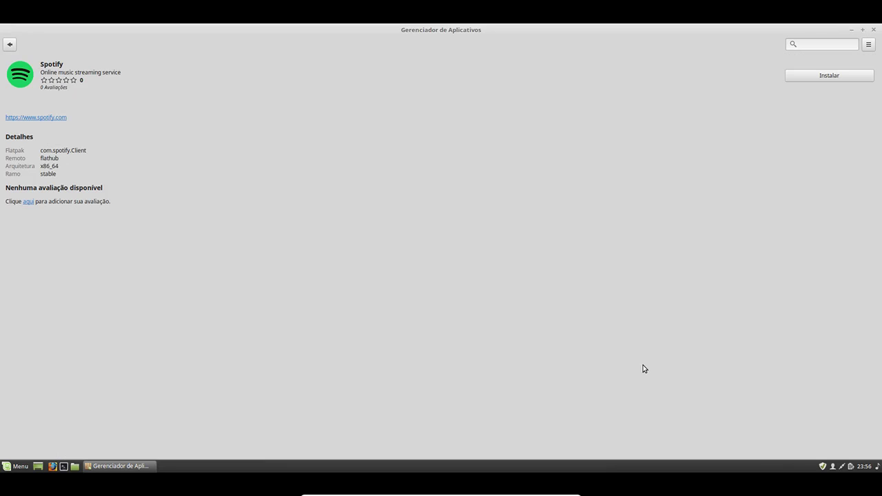
pyautogui.click(807, 77)
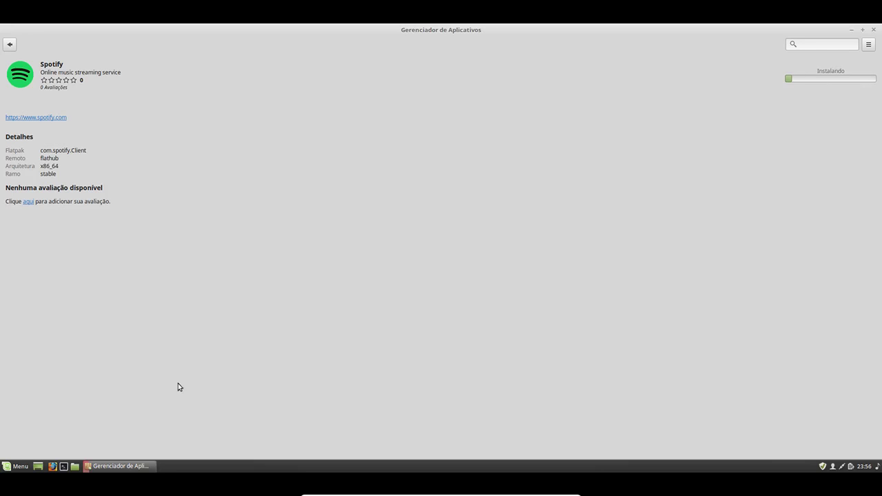
pyautogui.click(124, 469)
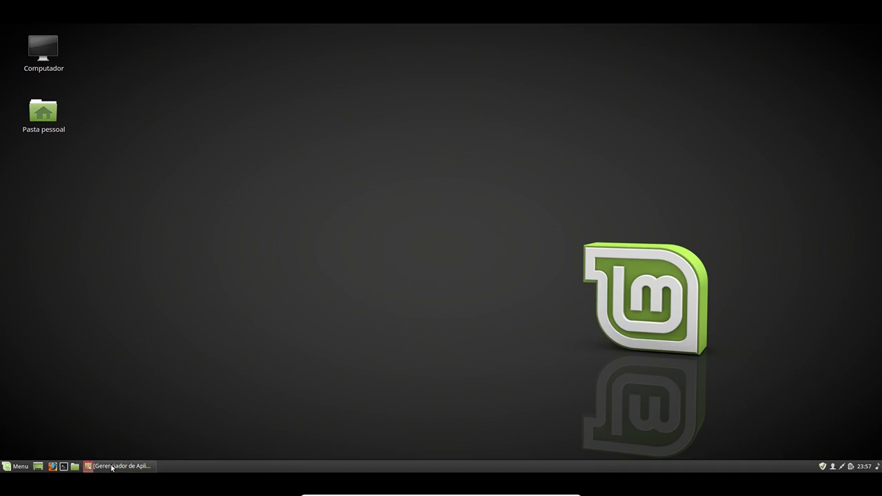
# - Turn the panel's edit mode on and back off, and dismiss the panel's context menu
pyautogui.rightClick(215, 458)
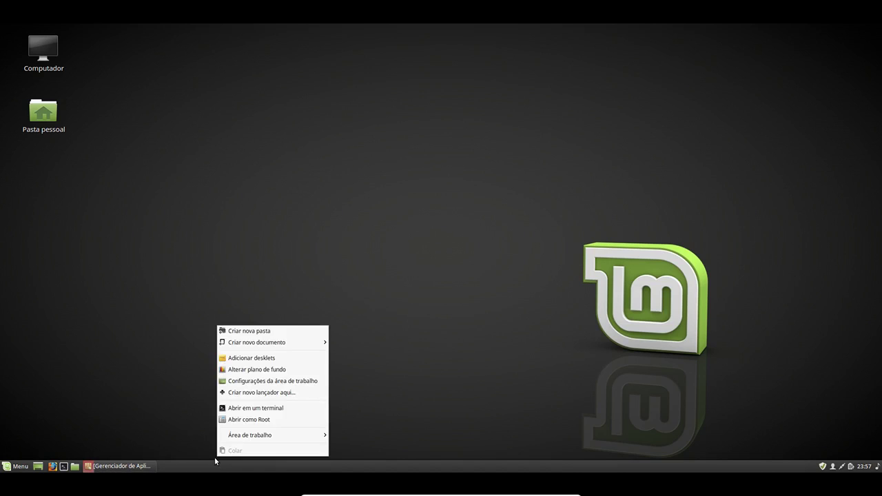
pyautogui.rightClick(213, 465)
pyautogui.rightClick(213, 465)
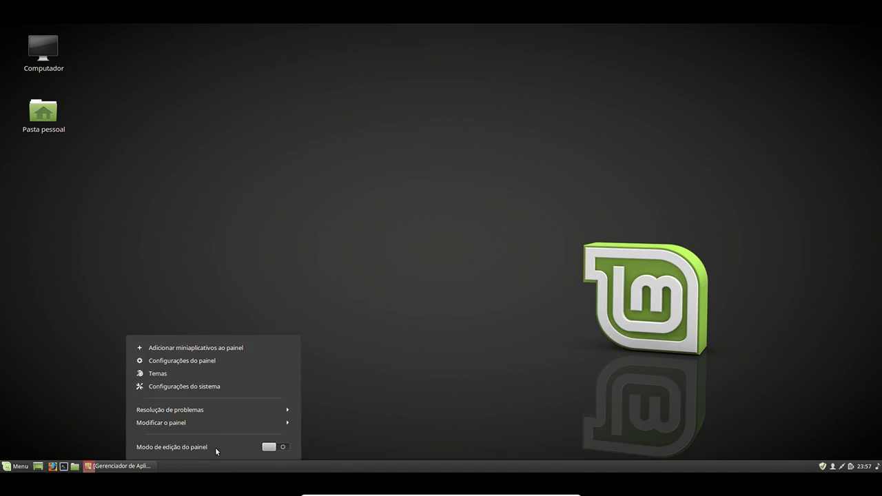
pyautogui.click(271, 448)
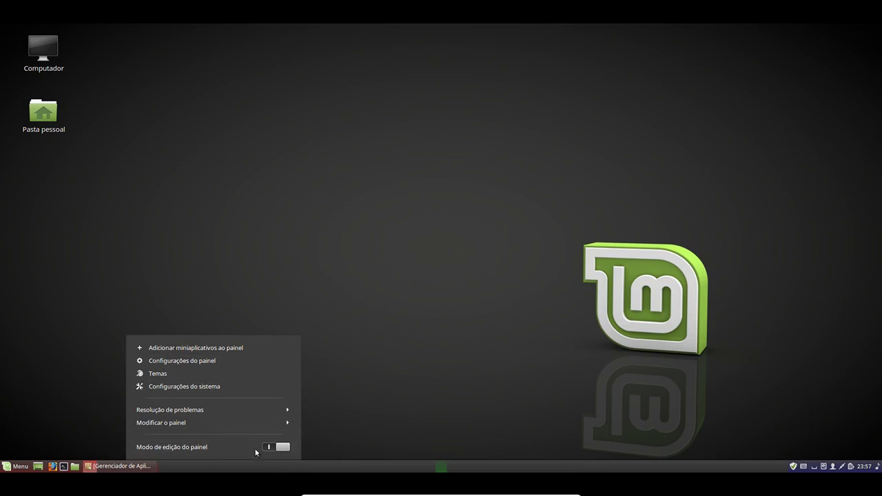
pyautogui.click(275, 448)
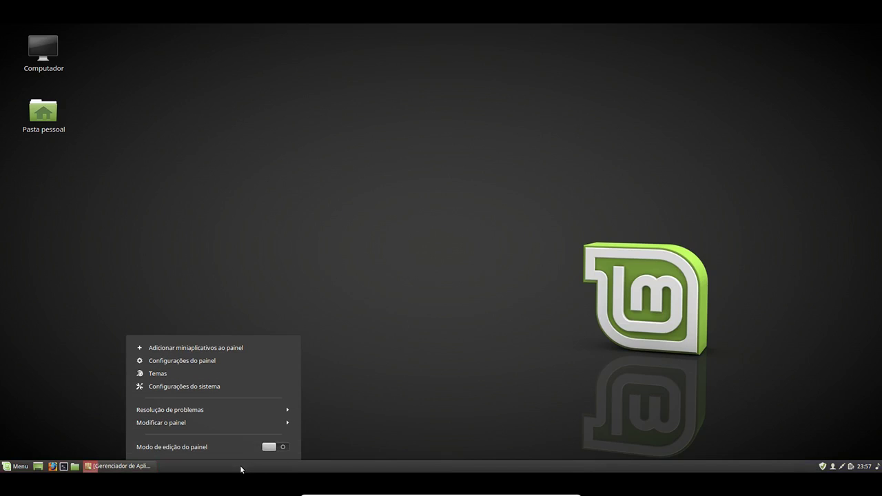
pyautogui.click(181, 468)
# - Review the appearance and behaviour options in the Menu applet's configuration and close its window
pyautogui.rightClick(18, 468)
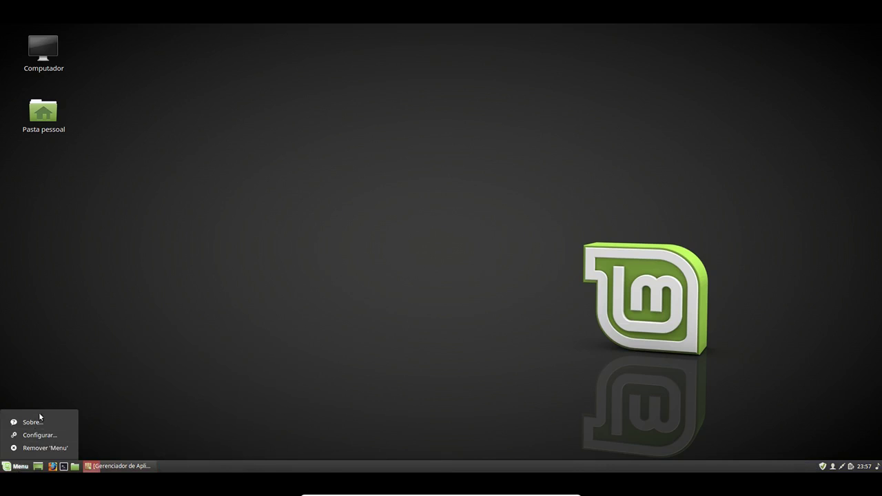
pyautogui.click(40, 435)
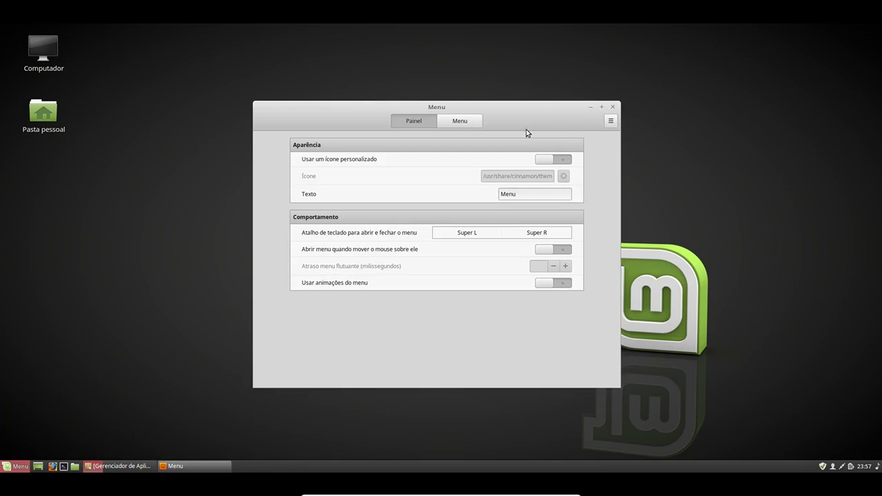
pyautogui.click(613, 107)
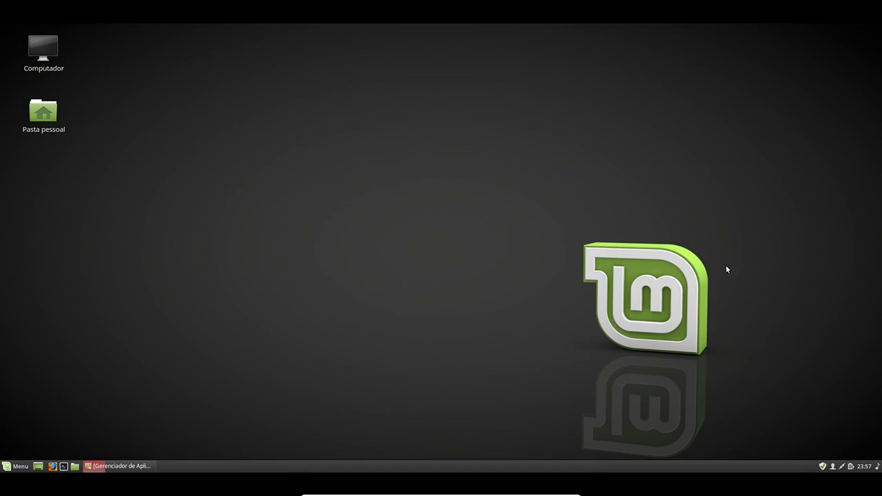
# - Open the system settings and enlarge their window to fill the whole screen
pyautogui.click(21, 467)
pyautogui.click(26, 288)
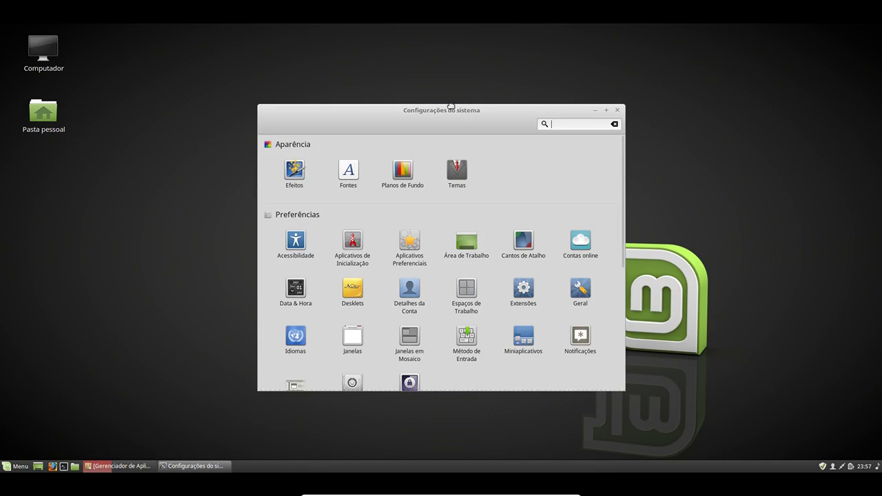
pyautogui.moveTo(455, 106); pyautogui.dragTo(408, 55)
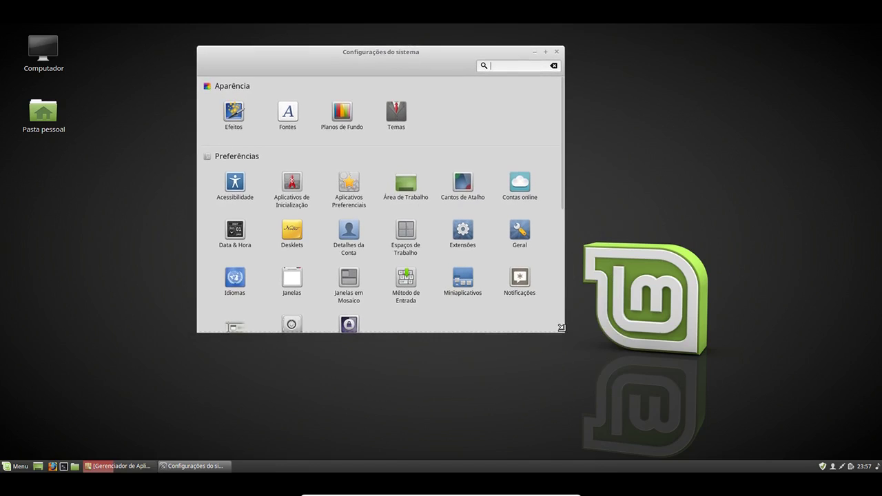
pyautogui.moveTo(565, 338); pyautogui.dragTo(727, 466)
pyautogui.moveTo(443, 55); pyautogui.dragTo(430, 33)
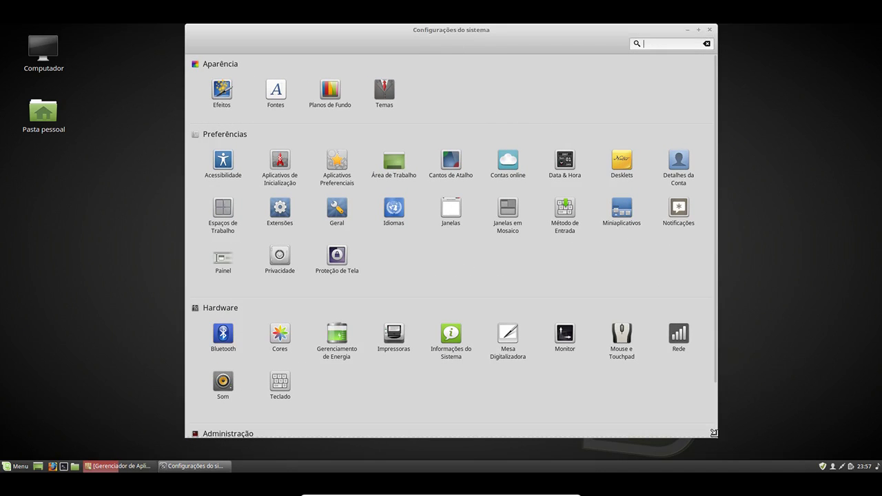
pyautogui.moveTo(717, 436); pyautogui.dragTo(738, 472)
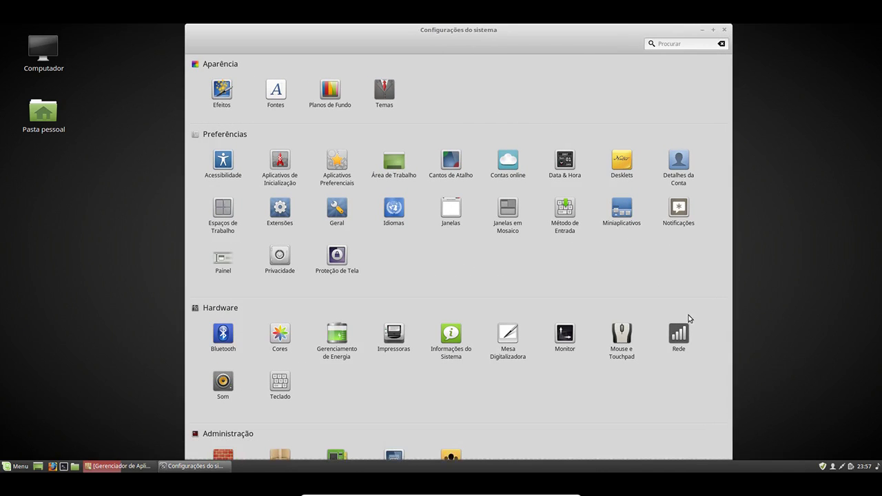
pyautogui.doubleClick(566, 32)
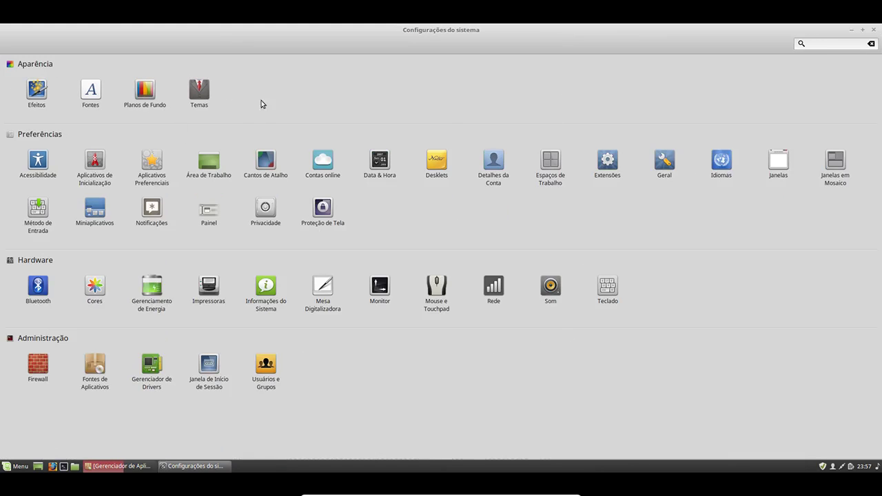
# - Set the icons, window borders and controls to Mint-Y in the Temas settings
pyautogui.click(204, 87)
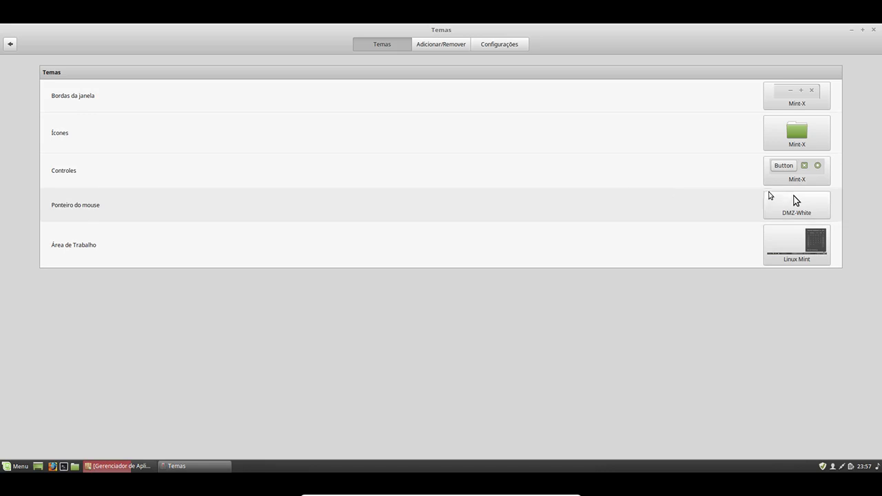
pyautogui.click(796, 132)
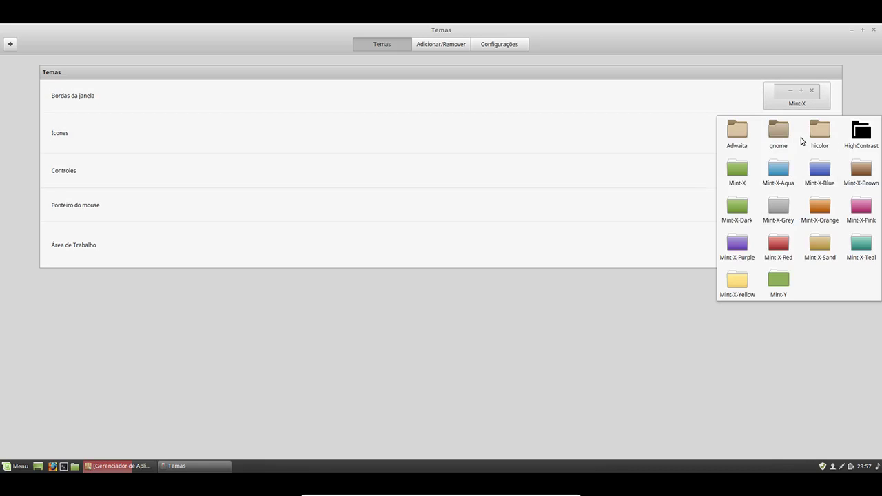
pyautogui.click(775, 284)
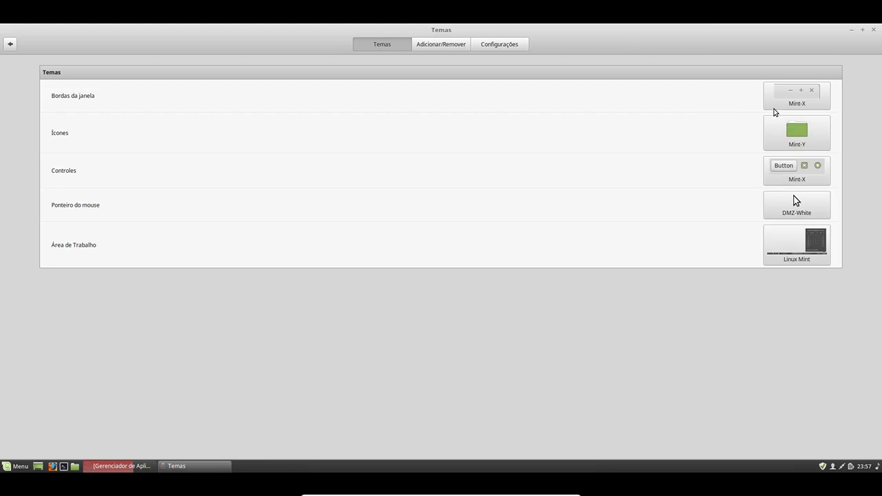
pyautogui.click(783, 102)
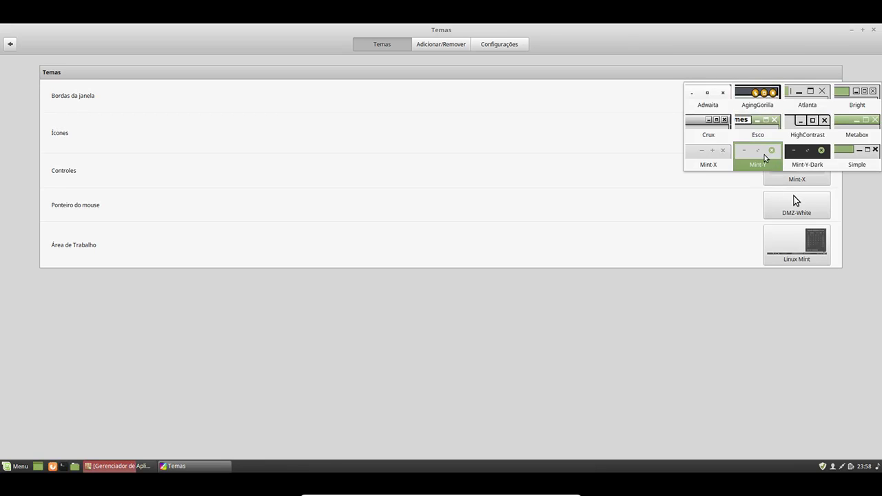
pyautogui.click(764, 158)
pyautogui.click(787, 177)
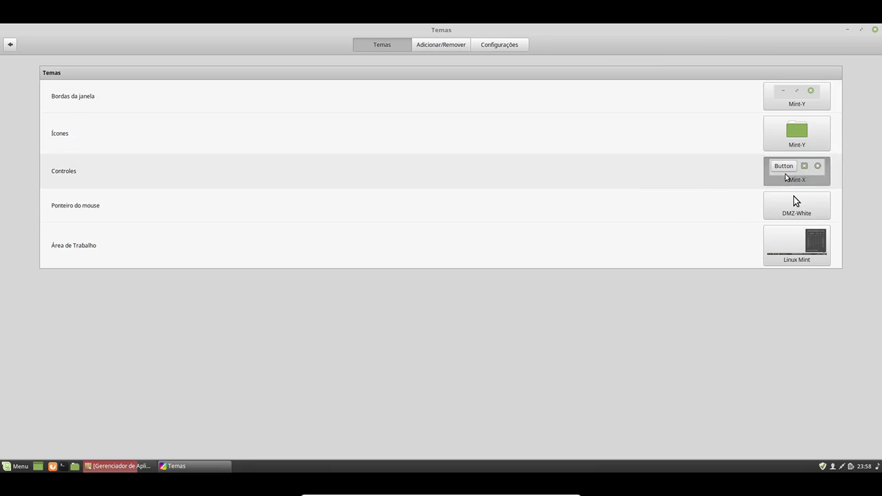
pyautogui.click(730, 262)
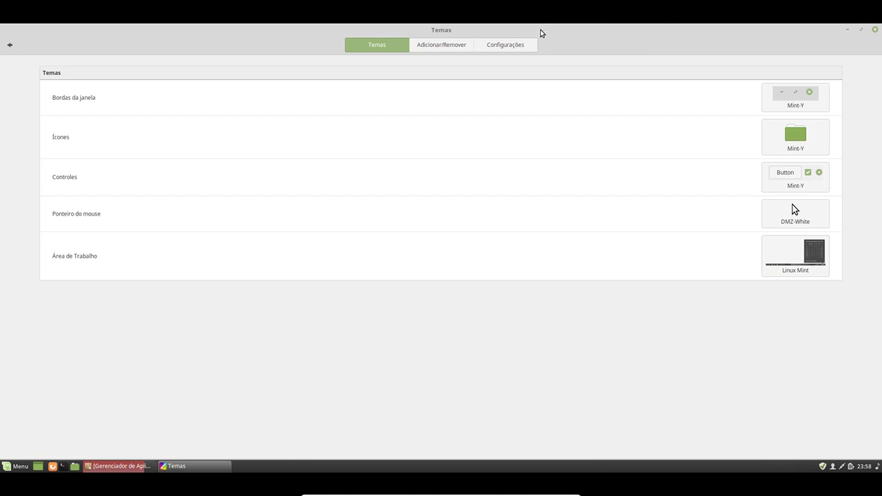
# - Check the new theme's look in restored and maximized windows and on the settings overview, and close the system settings
pyautogui.press('super+Down')
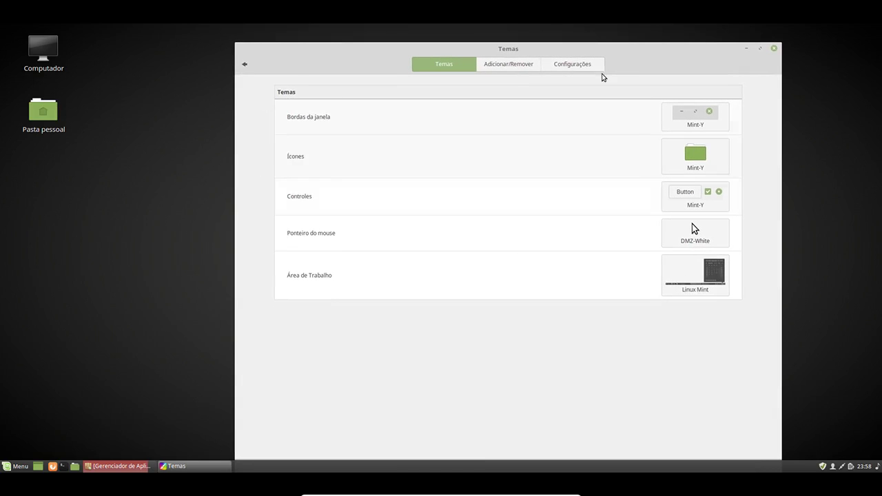
pyautogui.doubleClick(635, 50)
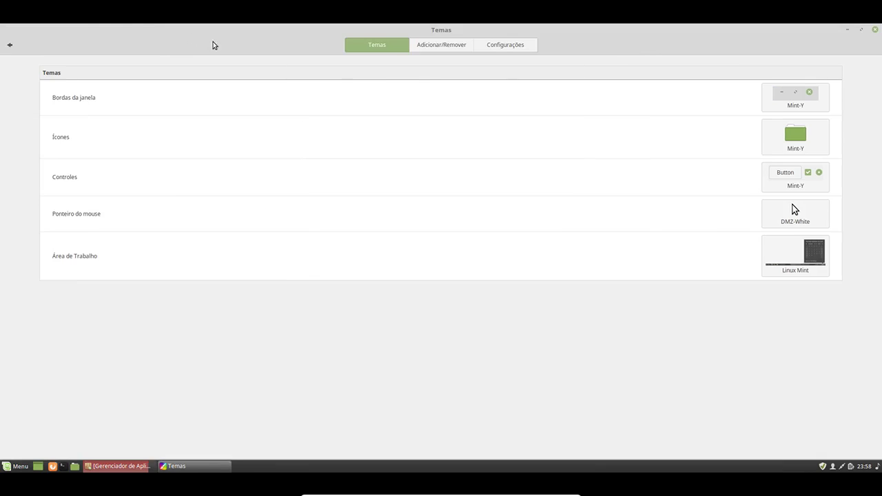
pyautogui.click(9, 46)
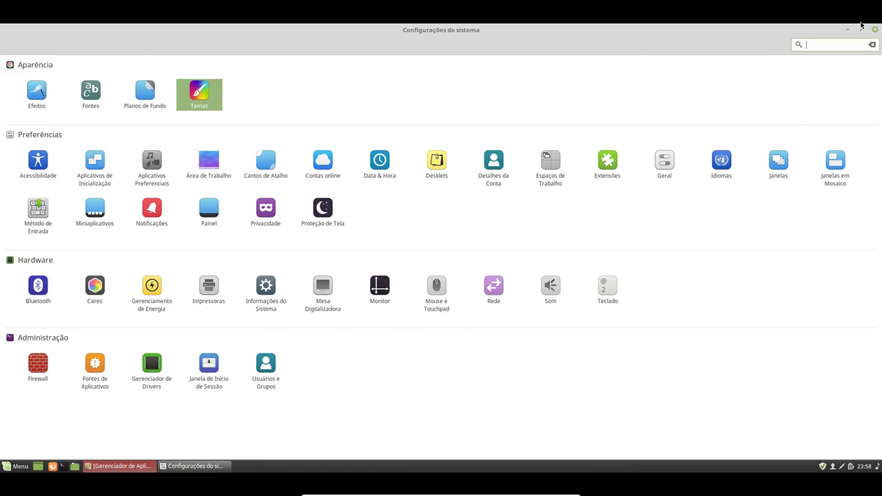
pyautogui.click(875, 30)
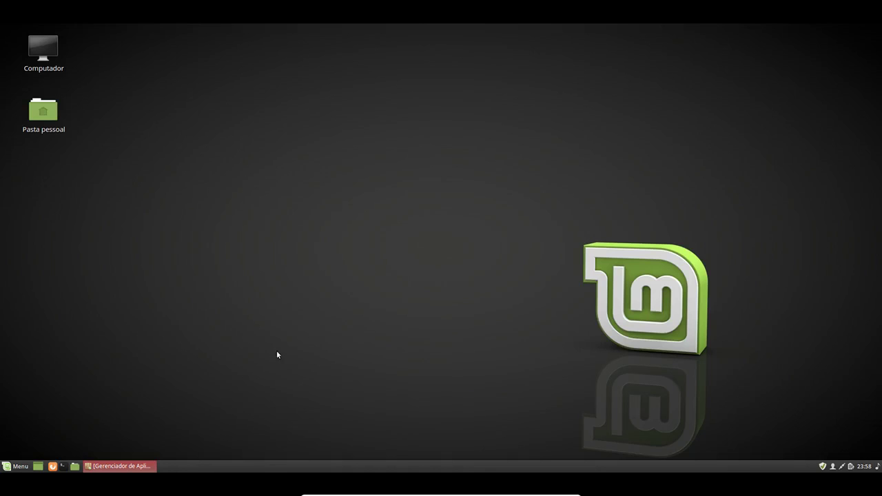
# - Check Spotify's installation progress in the software manager and view the main menu's Multimídia applications
pyautogui.click(136, 469)
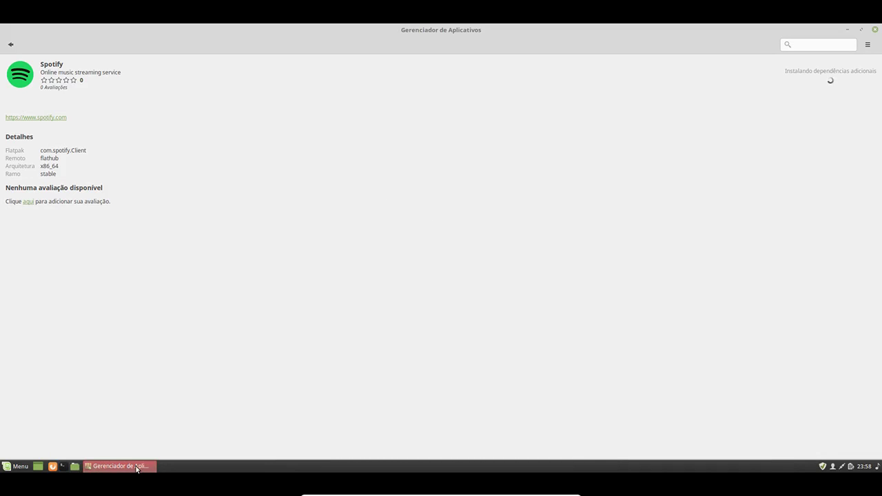
pyautogui.click(114, 466)
pyautogui.click(114, 467)
pyautogui.click(6, 467)
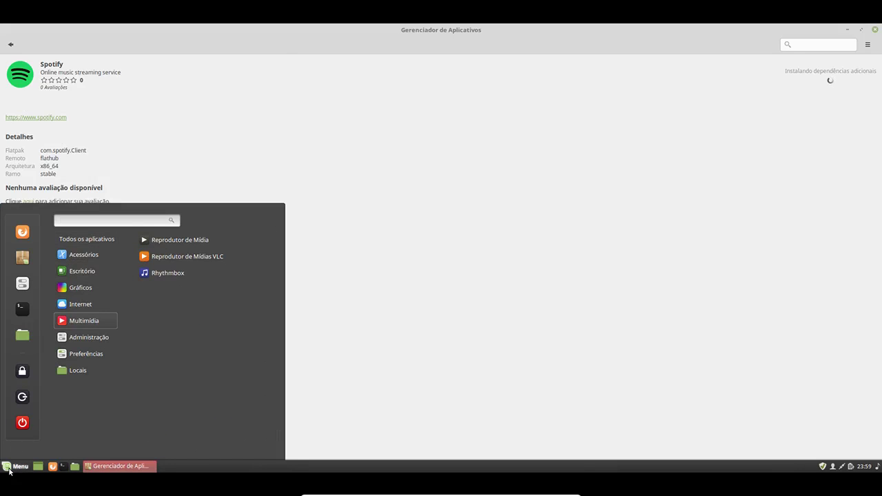
pyautogui.click(9, 469)
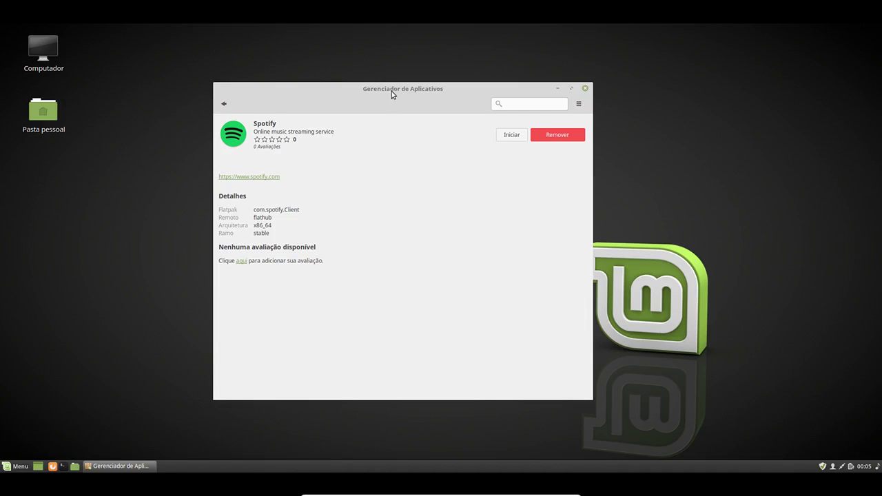
# - Add a launcher for Spotify, found among the Multimídia applications, to the desktop's panel
pyautogui.moveTo(392, 91); pyautogui.dragTo(370, 93)
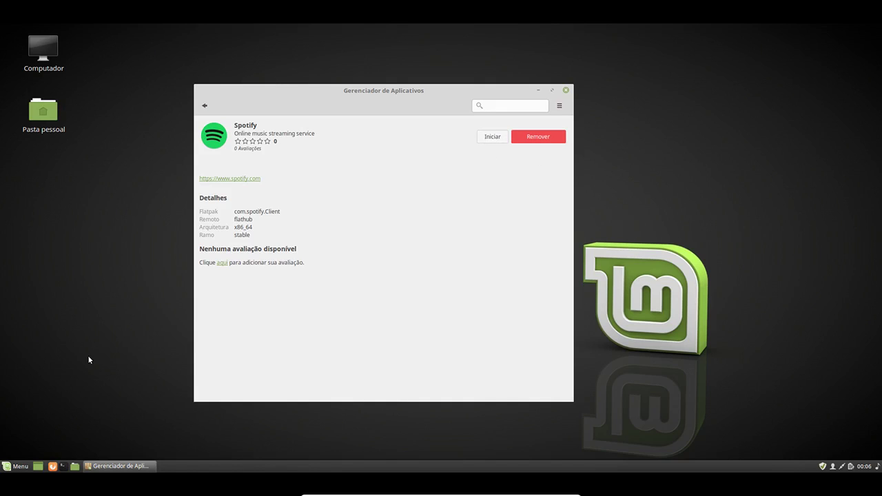
pyautogui.click(9, 466)
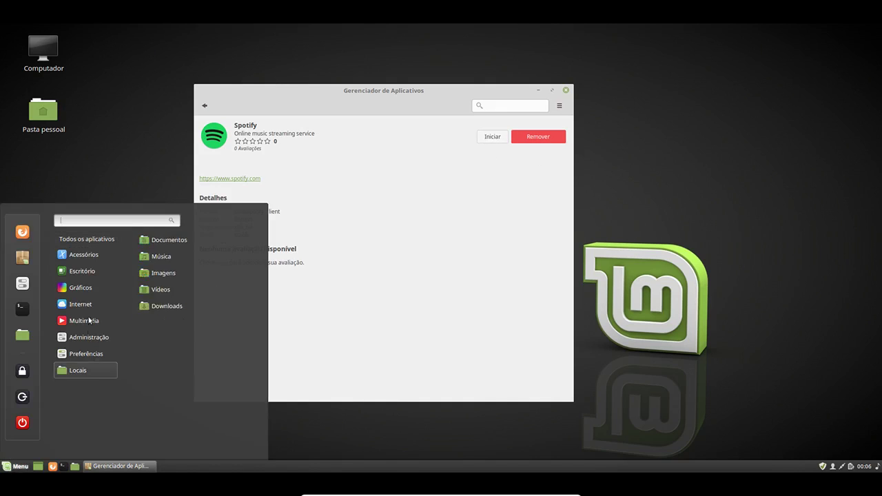
pyautogui.moveTo(87, 323)
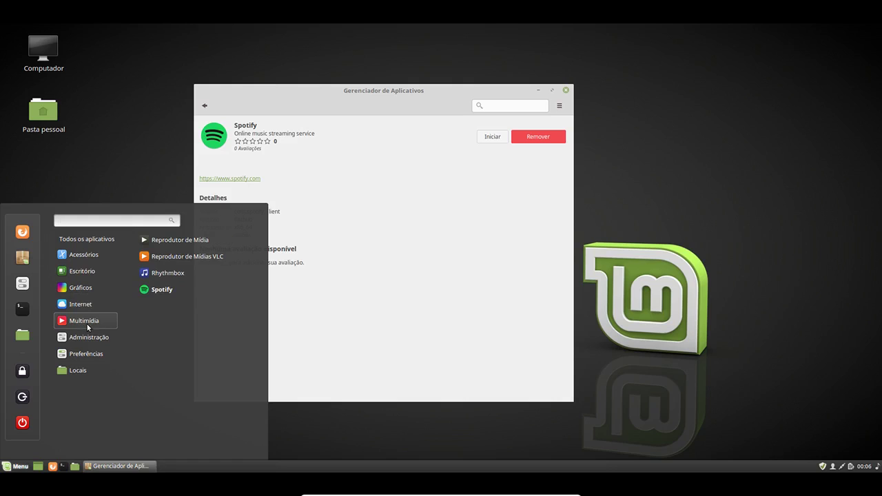
pyautogui.rightClick(164, 291)
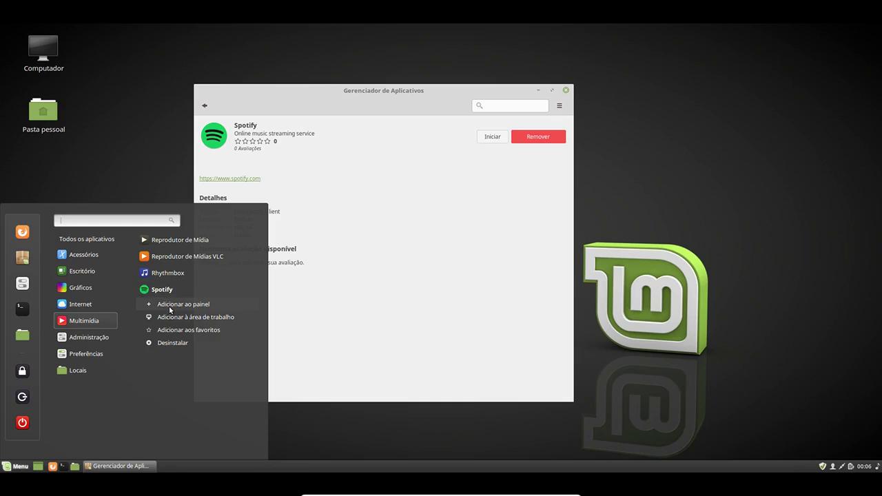
pyautogui.click(169, 308)
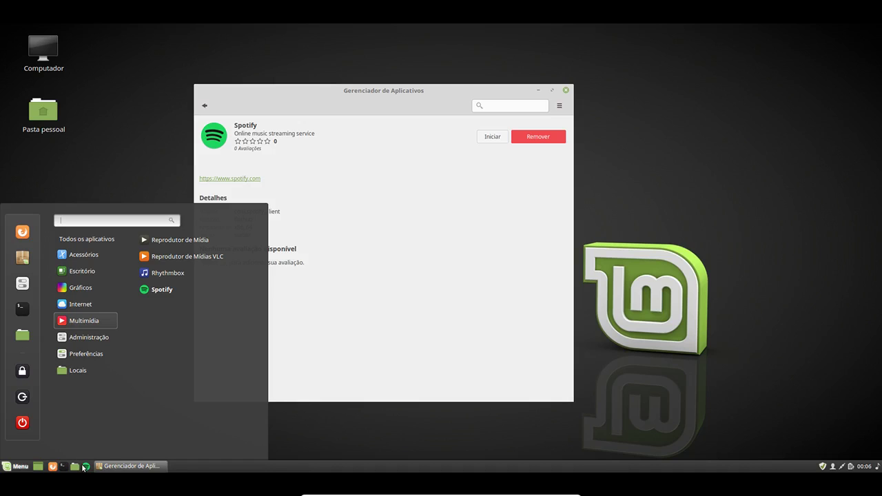
# - Place a Spotify shortcut on the desktop and add Spotify to the favourite applications
pyautogui.rightClick(160, 290)
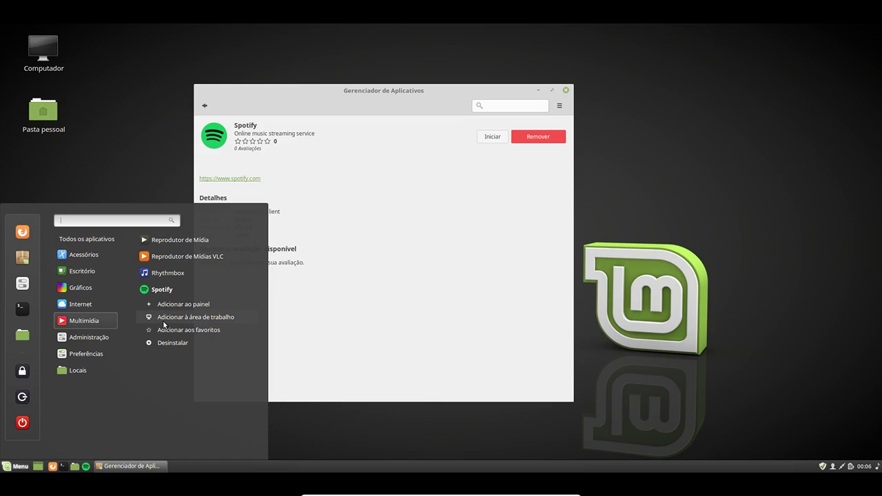
pyautogui.click(164, 321)
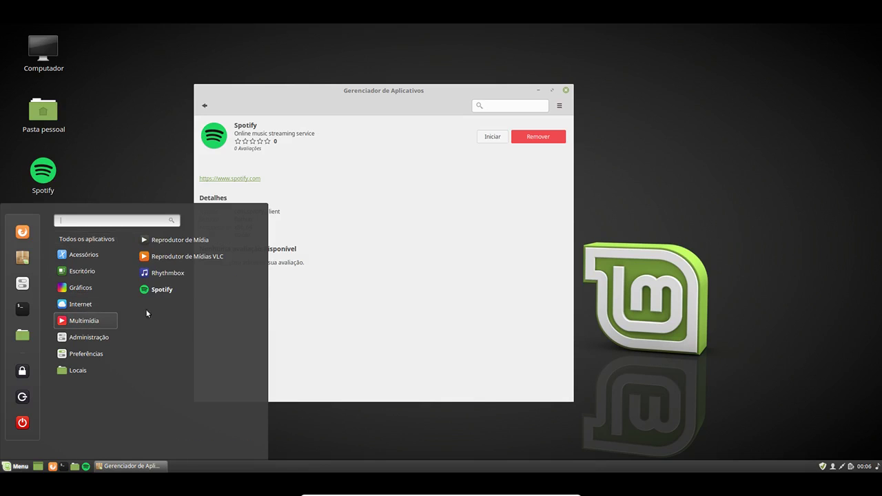
pyautogui.rightClick(155, 291)
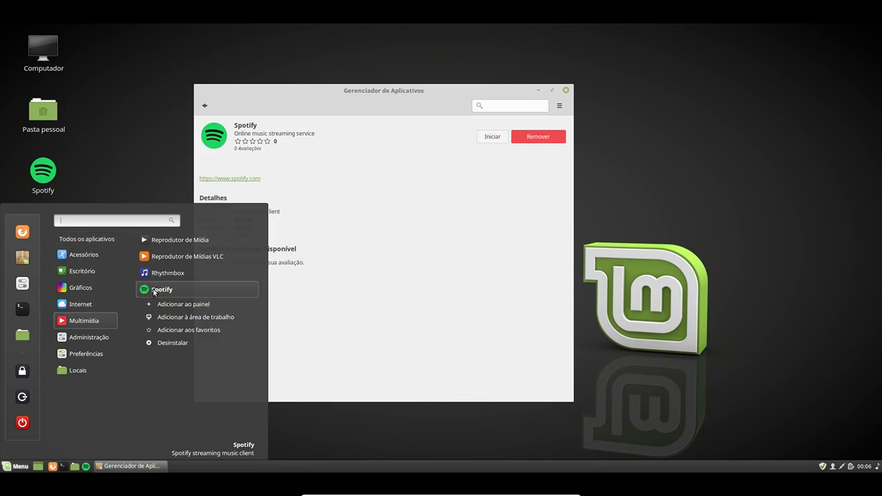
pyautogui.click(177, 328)
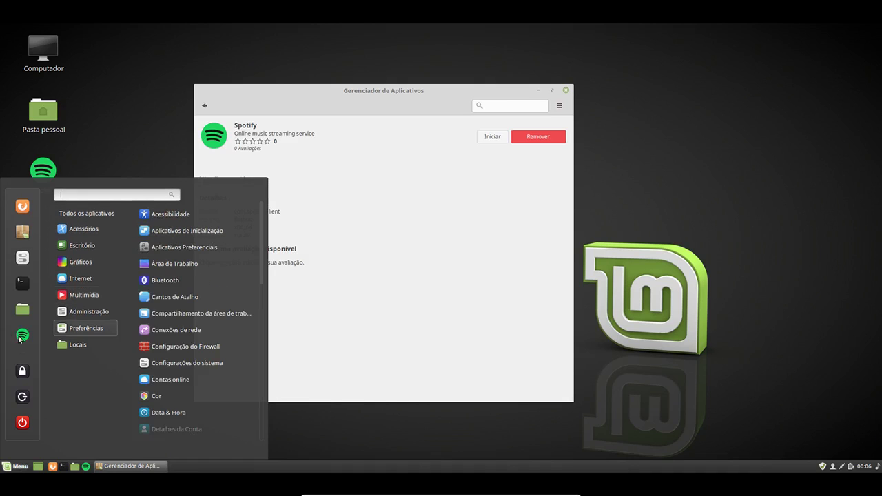
pyautogui.click(119, 130)
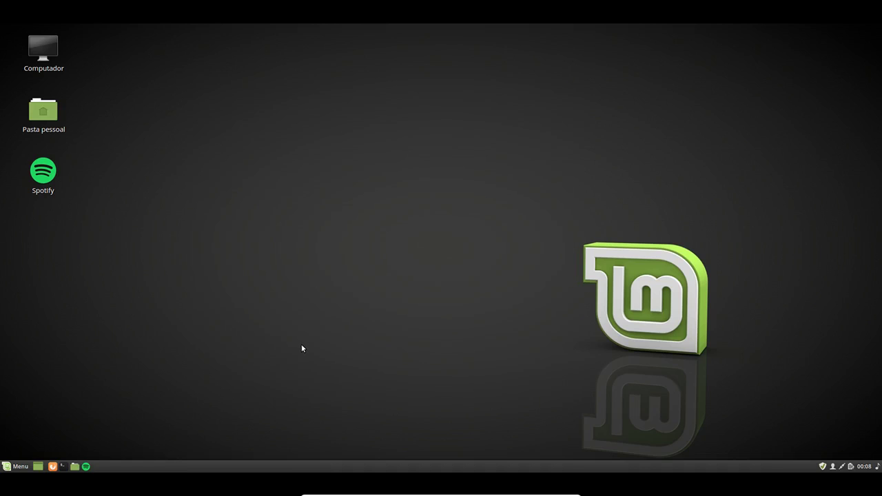